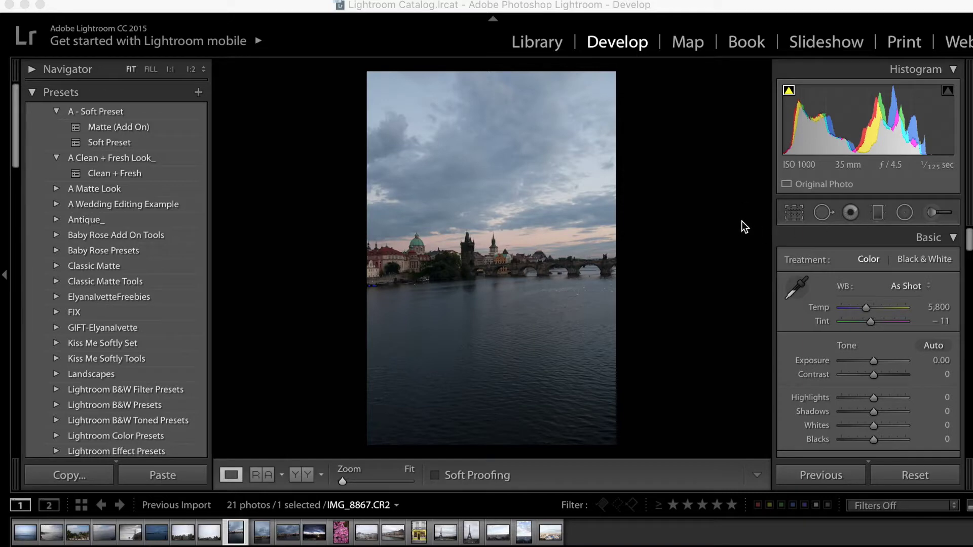
Start a new Graduated Filter on the river photo and reset its exposure to 0.00
key("k")
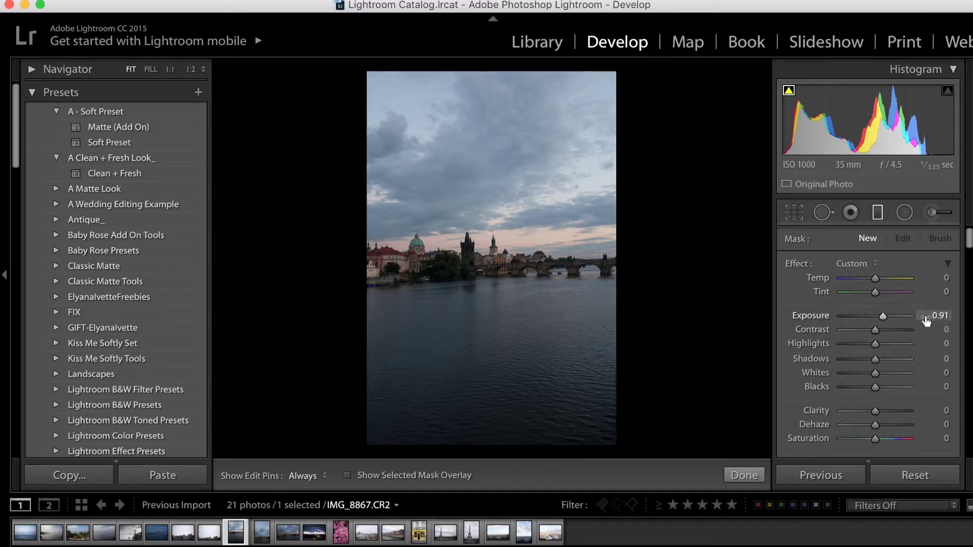
left_click(942, 316)
key("BackSpace")
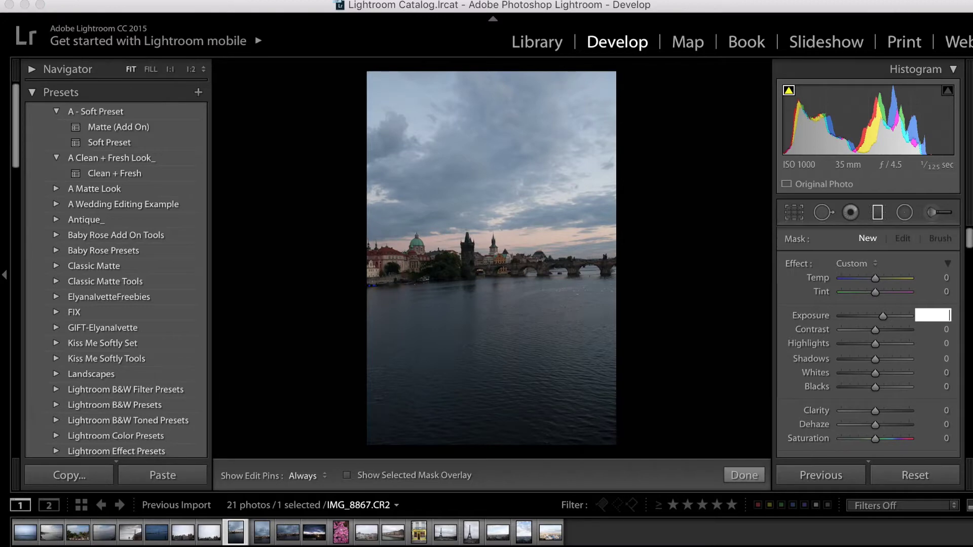
type("00")
key("Return")
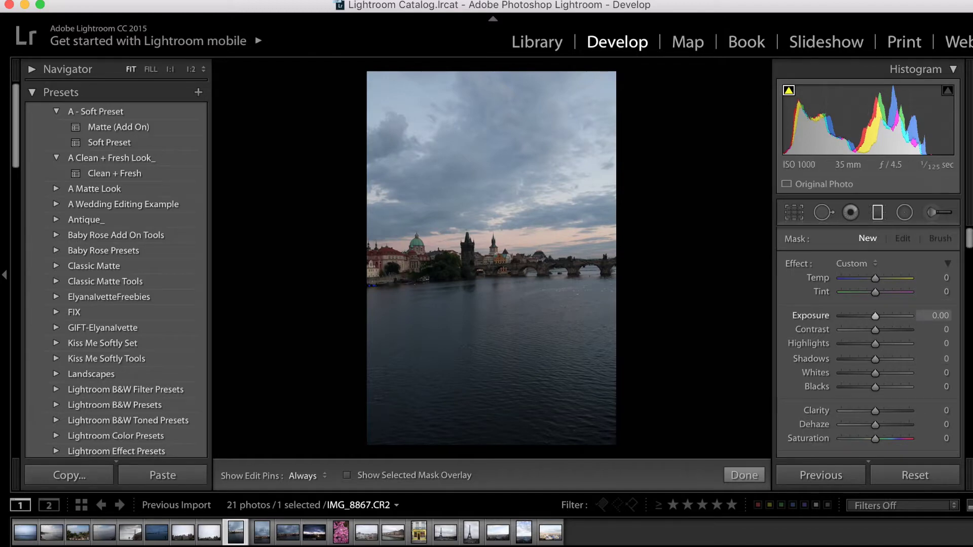
Set the filter's exposure to 0.94 and draw a graduated filter from the top of the sky down towards the skyline
left_click_drag(875, 316, 883, 315)
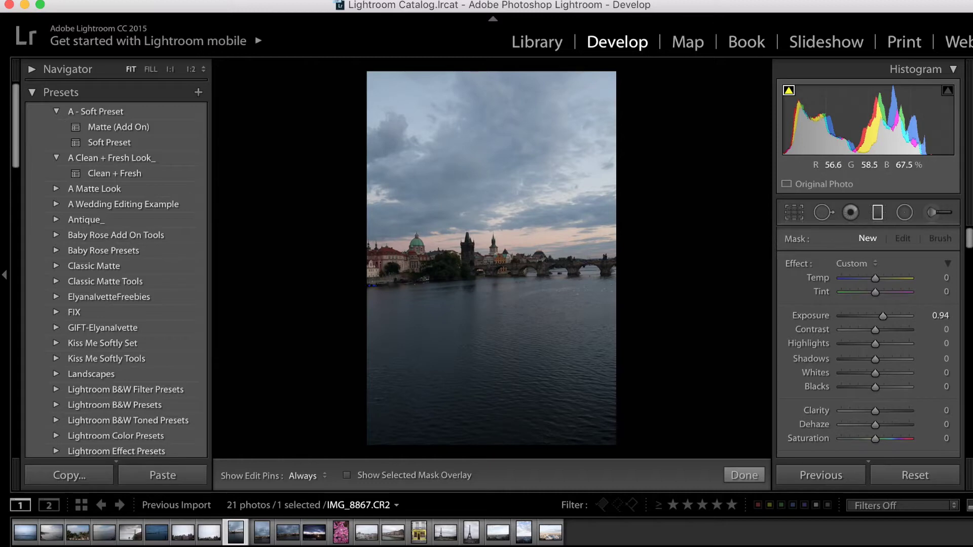
left_click_drag(483, 76, 489, 251)
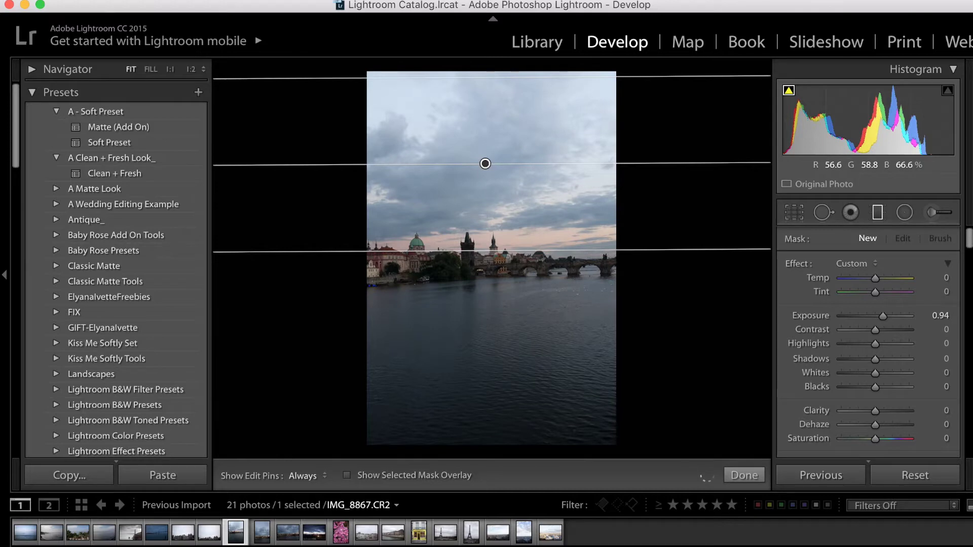
left_click_drag(488, 251, 484, 150)
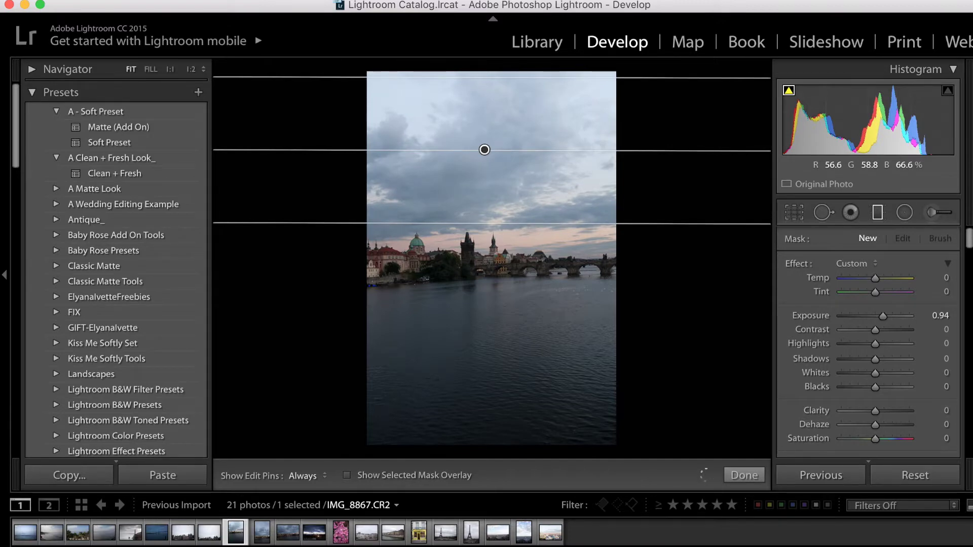
Reposition, level and widen the graduated filter so it spans from the photo's top edge to just below the bridge
left_click_drag(484, 150, 485, 174)
mouse_move(557, 167)
left_mouse_down()
mouse_move(558, 157)
mouse_move(558, 174)
left_mouse_up()
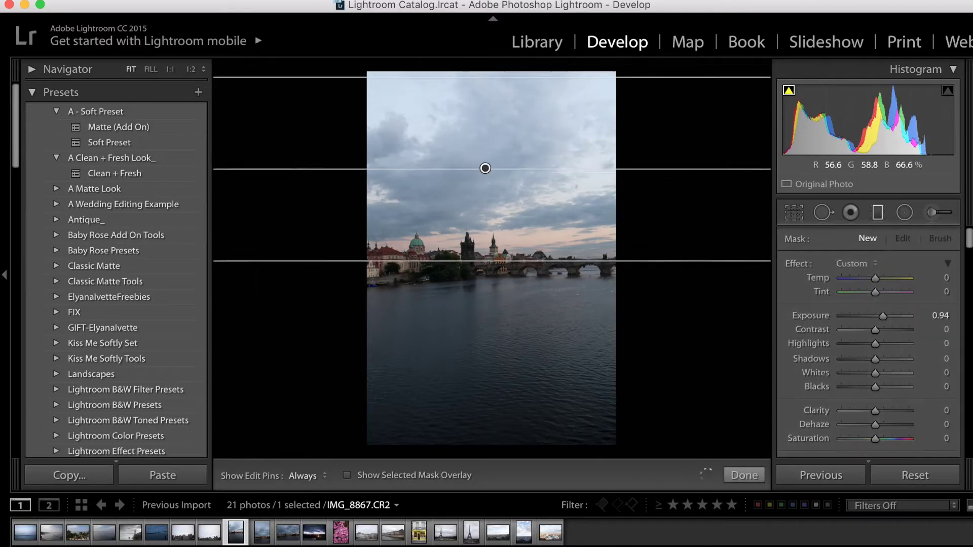
left_click_drag(485, 260, 485, 271)
left_click_drag(485, 172, 485, 173)
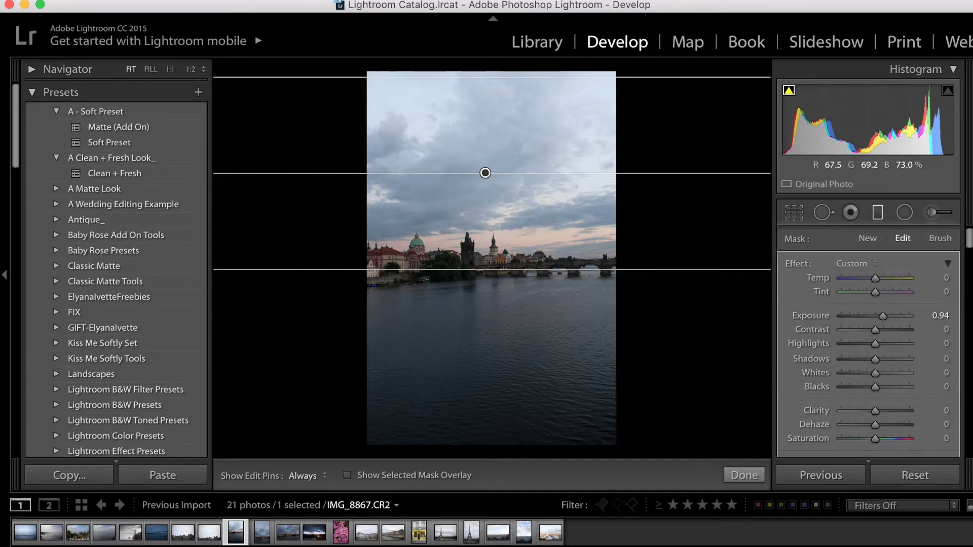
left_click_drag(485, 77, 485, 65)
left_click_drag(485, 270, 485, 281)
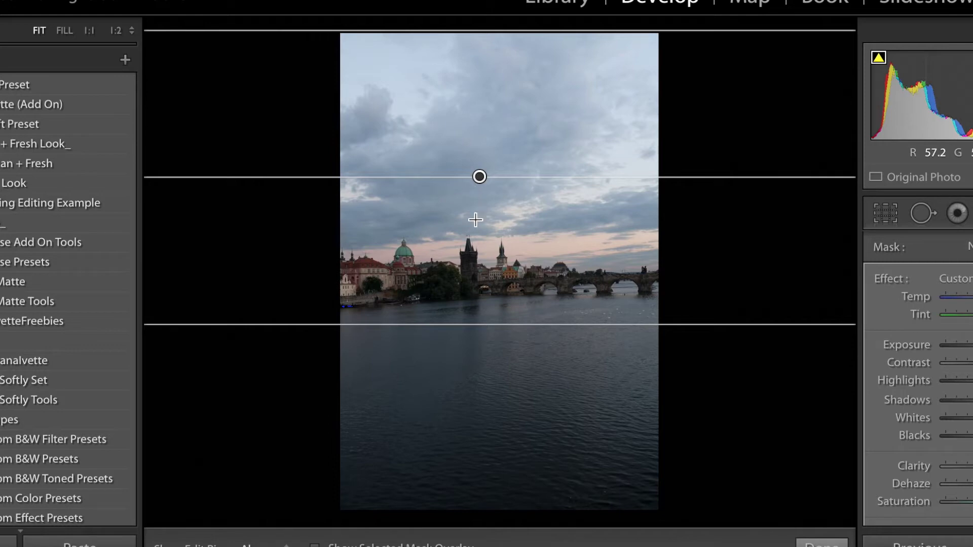
mouse_move(493, 36)
left_mouse_down()
mouse_move(487, 115)
mouse_move(497, 35)
left_mouse_up()
mouse_move(504, 327)
left_mouse_down()
mouse_move(506, 366)
mouse_move(510, 335)
left_mouse_up()
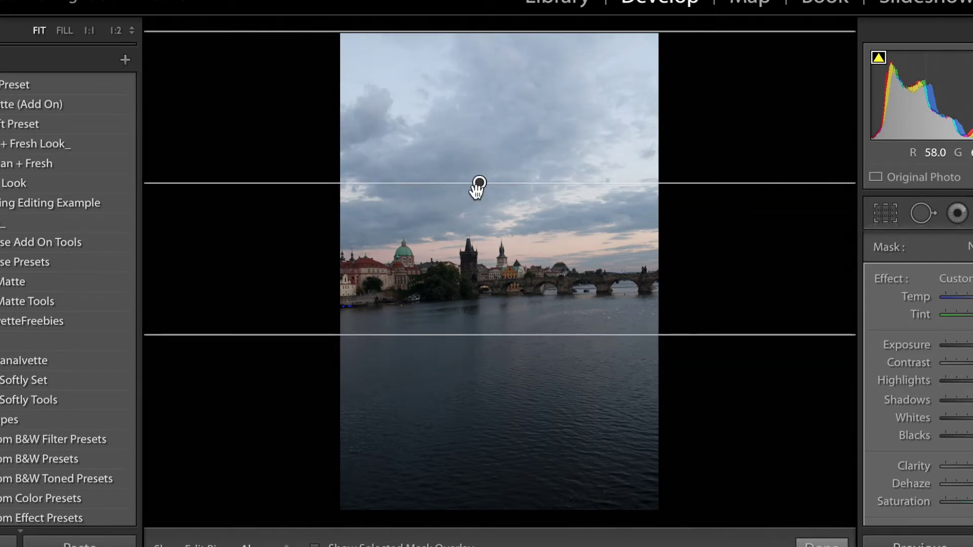
mouse_move(492, 188)
left_mouse_down()
mouse_move(506, 188)
mouse_move(481, 194)
mouse_move(478, 217)
mouse_move(489, 184)
left_mouse_up()
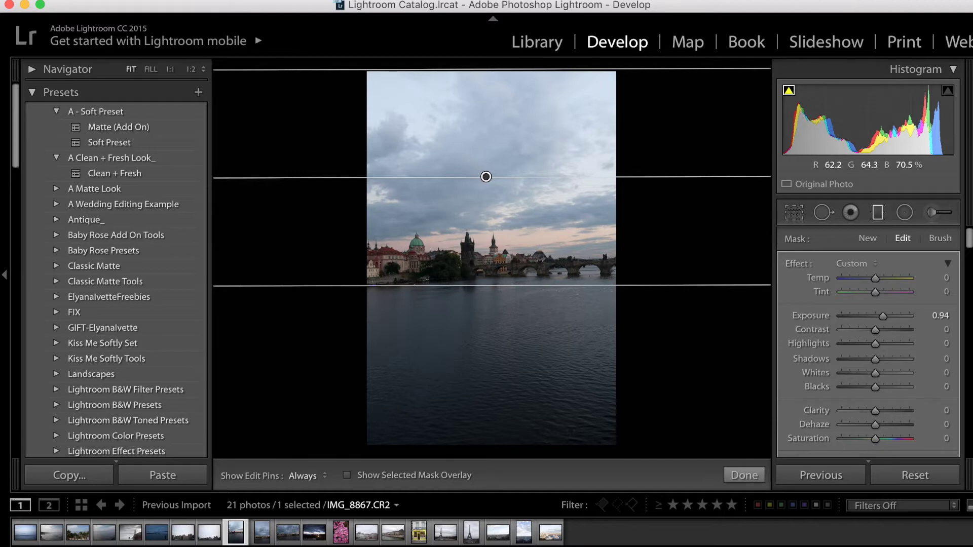
Set the graduated filter's exposure to 1.41, contrast to 35, clarity to 13 and highlights to -13
left_click_drag(883, 316, 948, 330)
left_click_drag(944, 410, 950, 410)
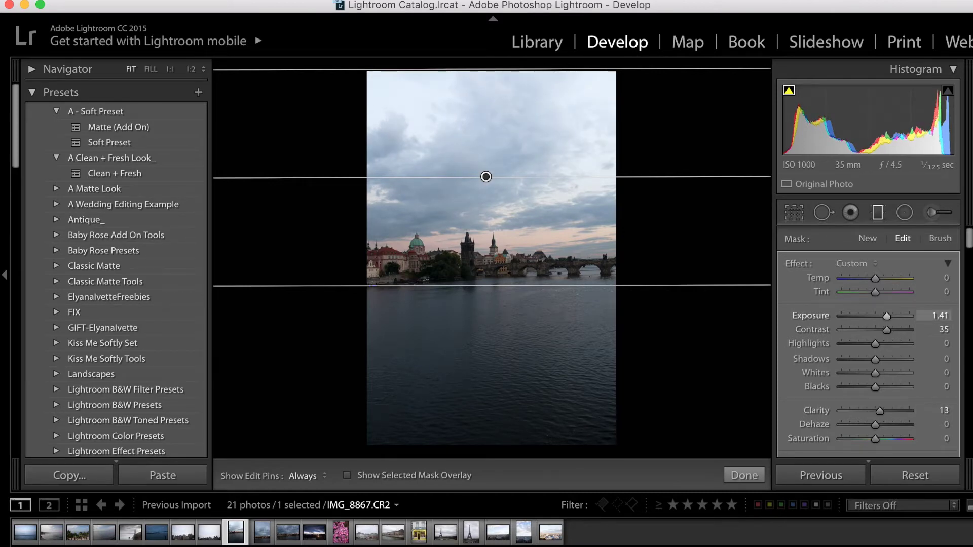
left_click_drag(944, 343, 941, 343)
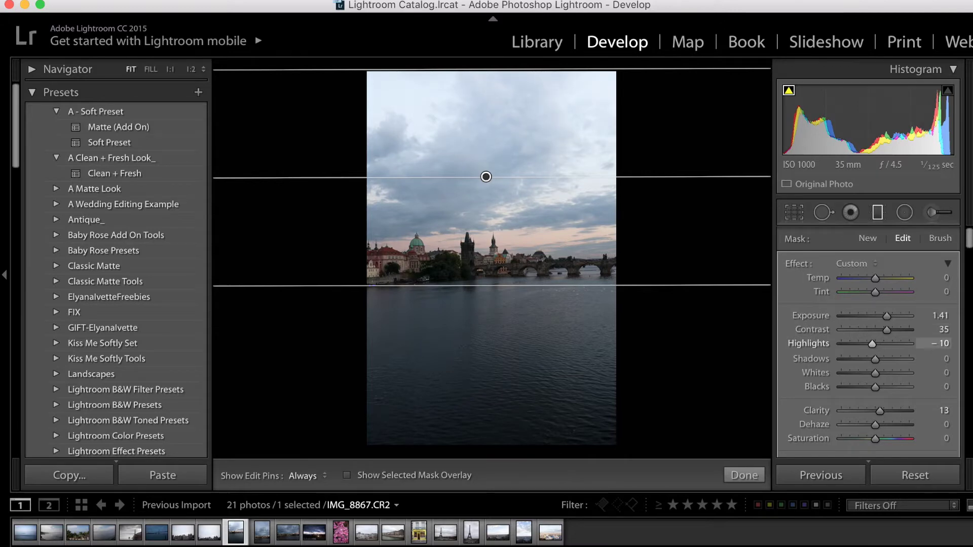
Set the graduated filter's saturation to 15, dehaze to 15 and exposure to 1.51
scroll(946, 365, "down", 3)
left_click(946, 380)
type("15")
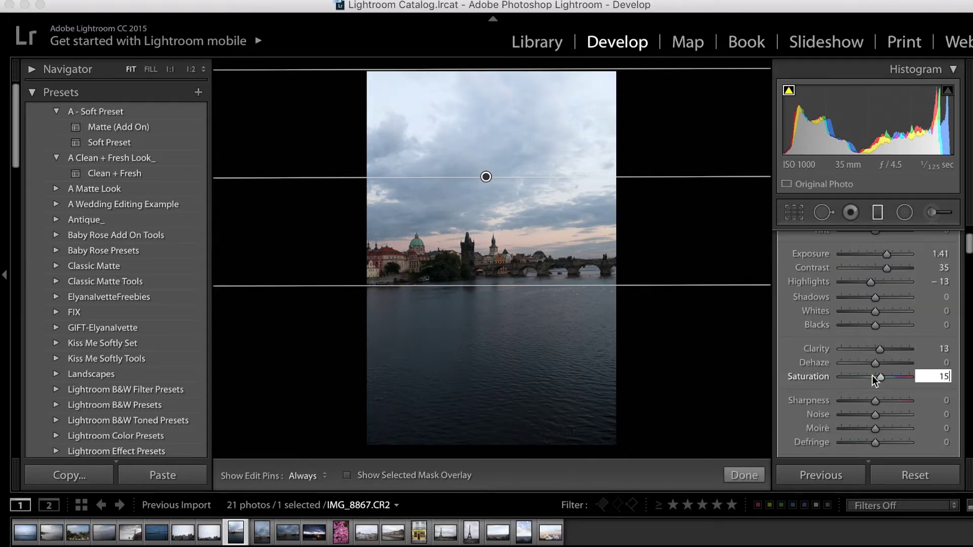
left_click(940, 363)
type("15")
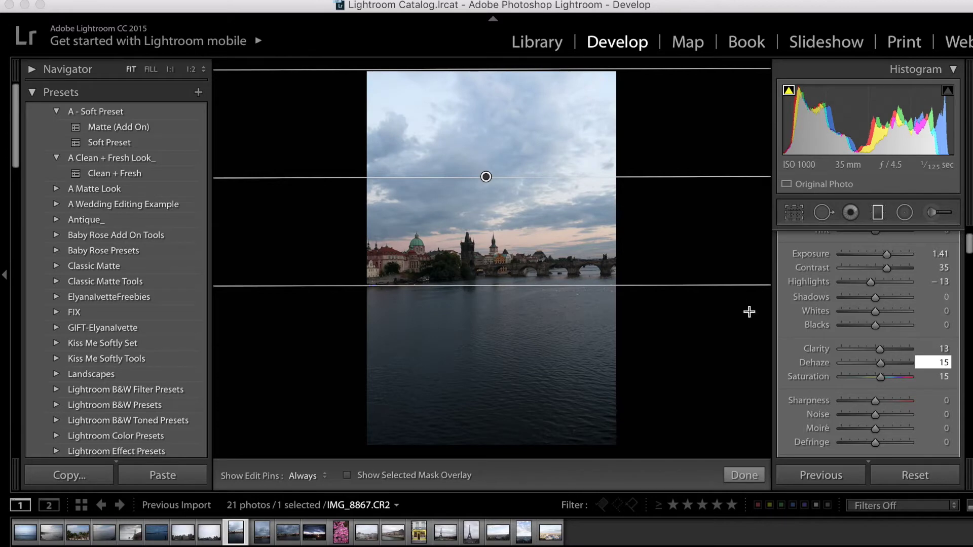
left_click(938, 254)
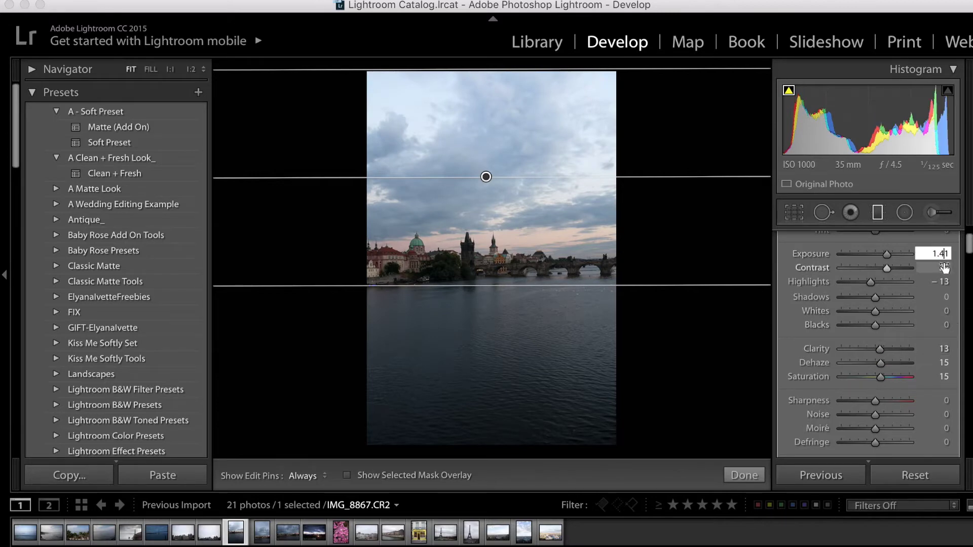
type("1.51")
key("Return")
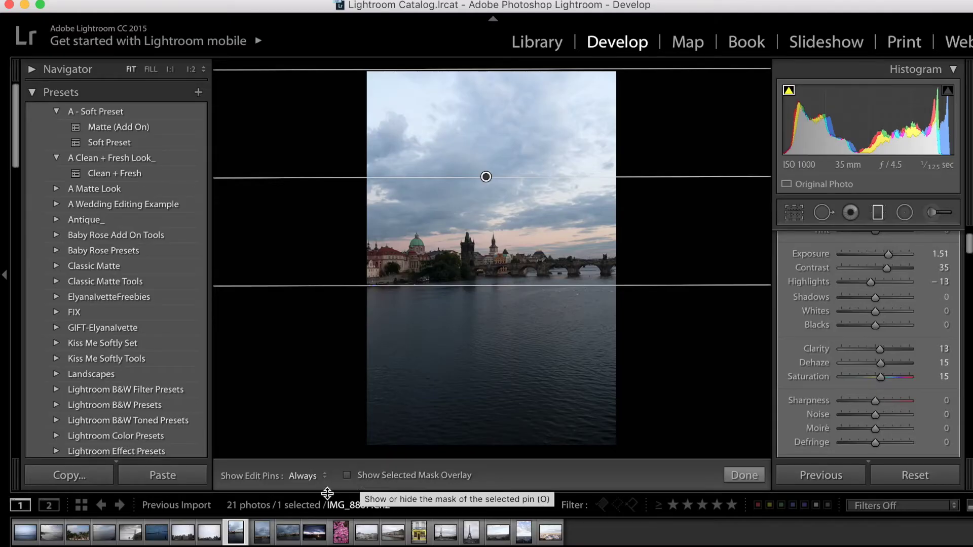
Show the selected mask overlay and extend the filter's lower edge further down into the water
left_click(347, 475)
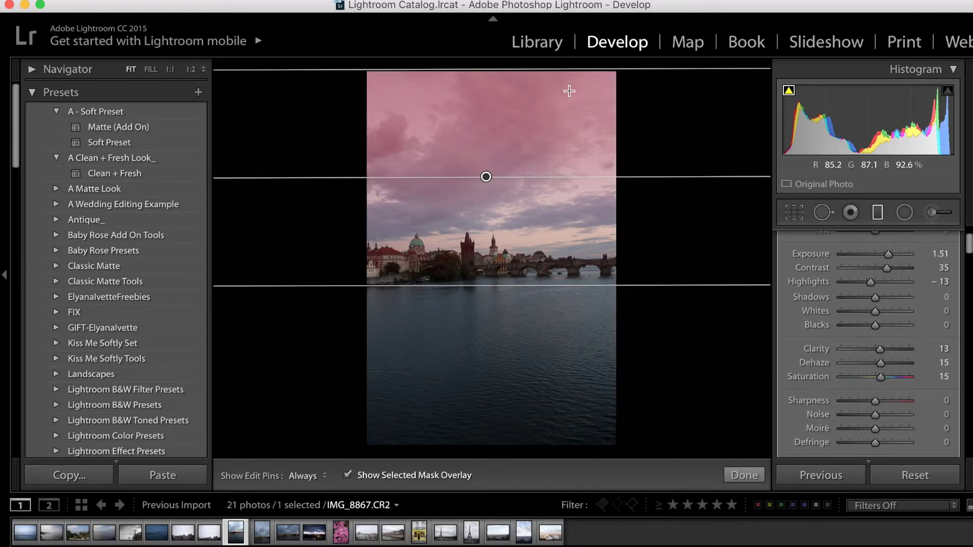
left_click_drag(492, 290, 489, 335)
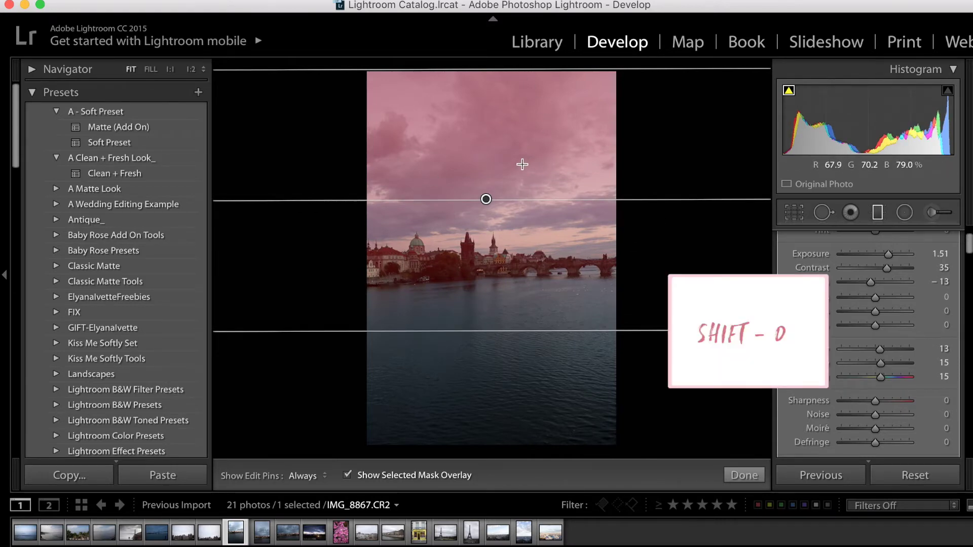
Cycle the mask overlay through its available colours back to red and hide the overlay
key("shift+o")
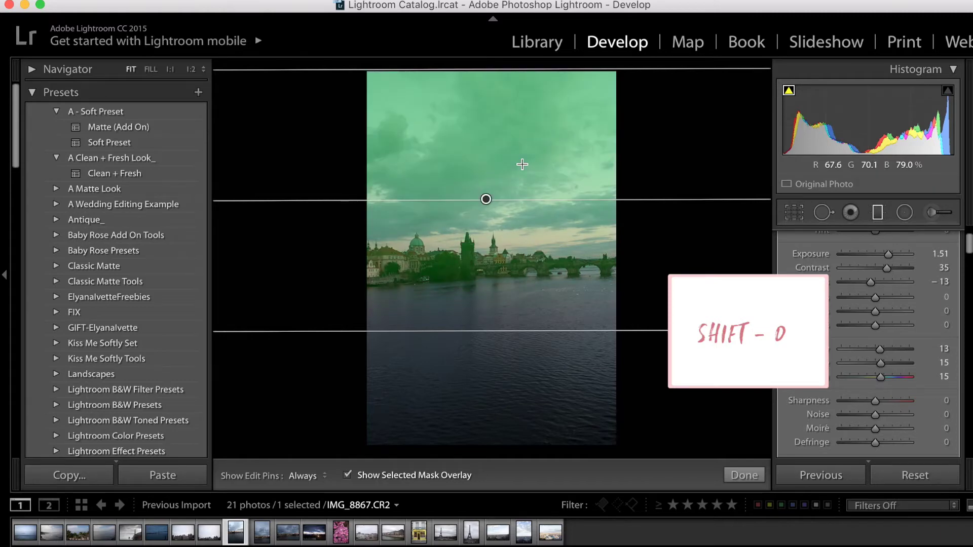
key("shift+o")
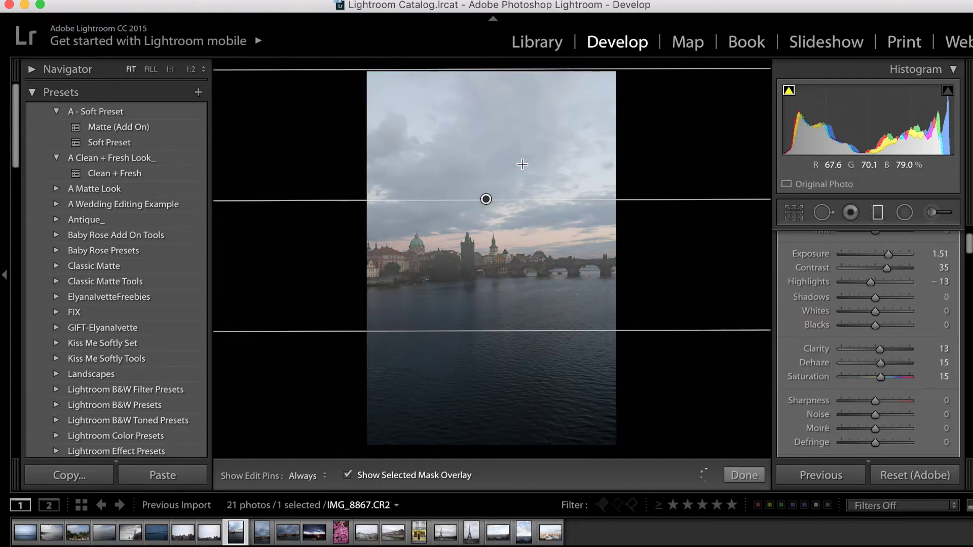
key("shift+o")
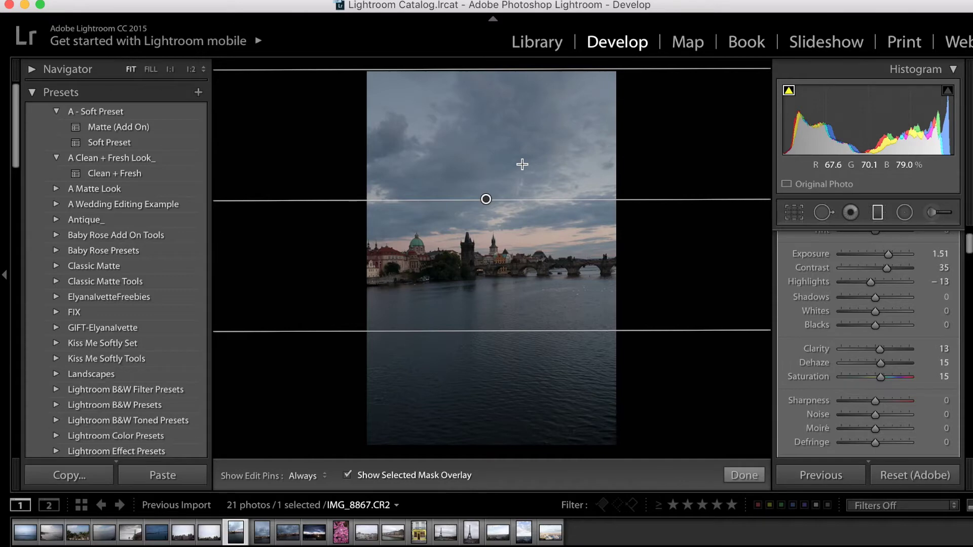
key("shift+o")
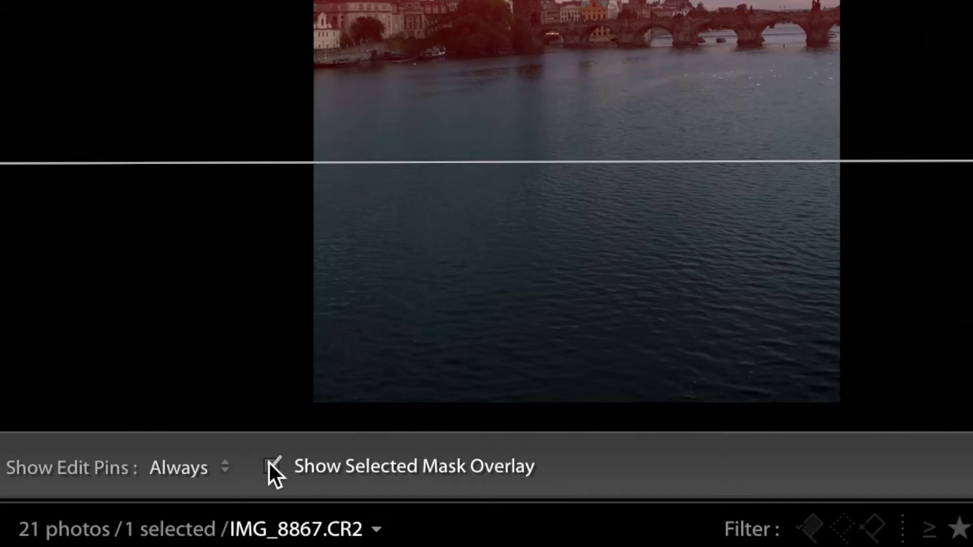
left_click(346, 474)
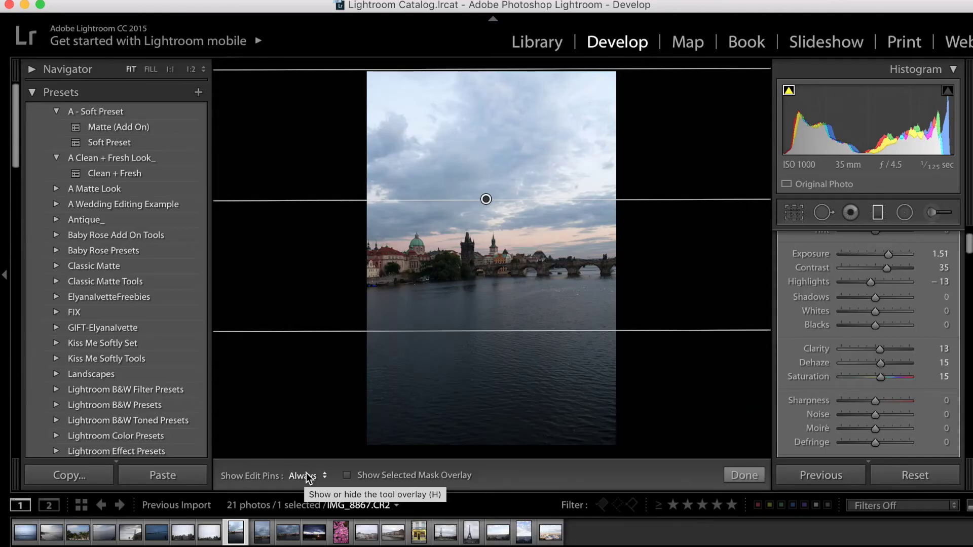
Try the Auto display mode for the edit pins and restore it to Always
left_click(306, 476)
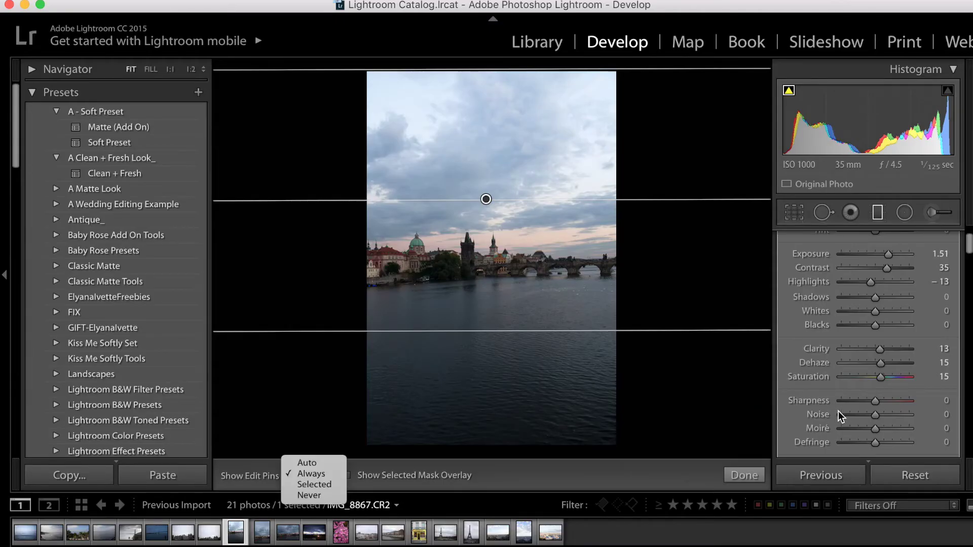
left_click(307, 463)
mouse_move(514, 267)
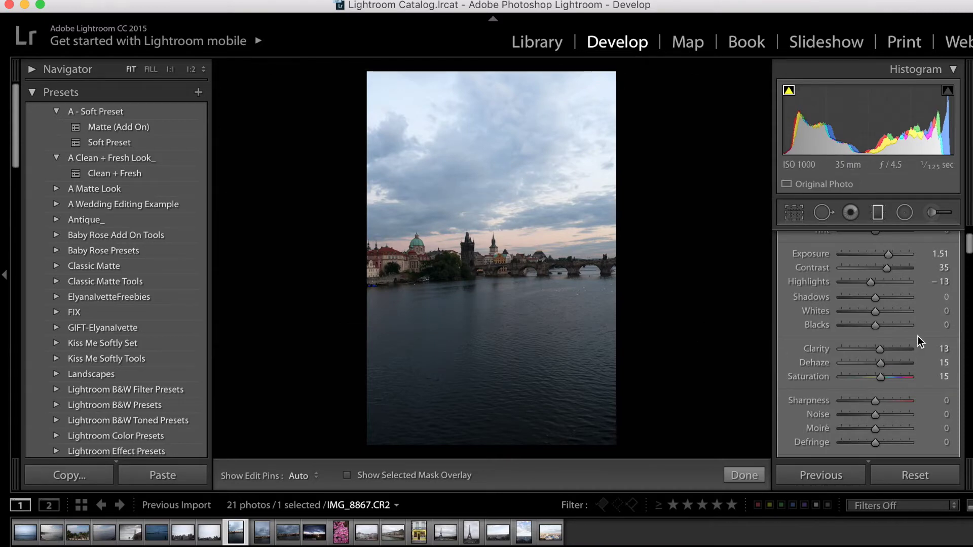
left_click(299, 480)
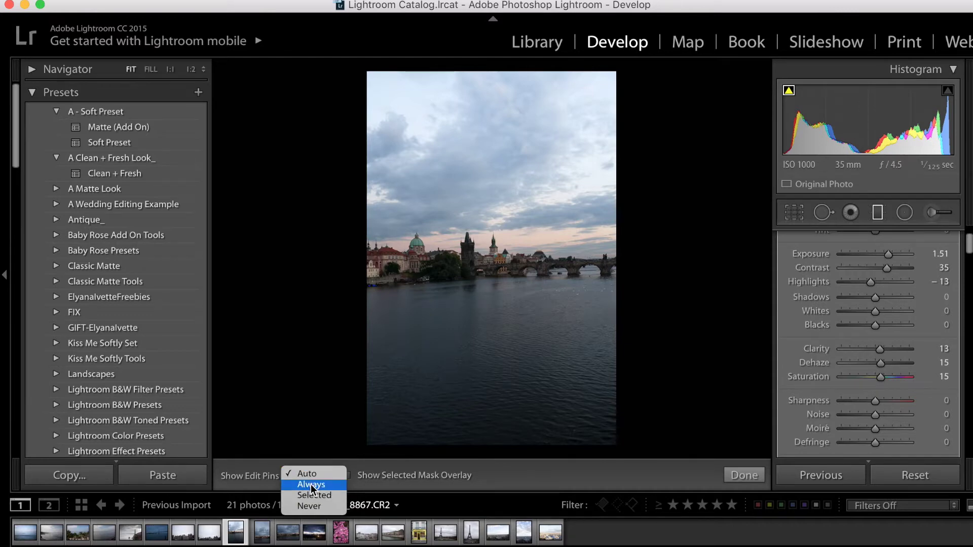
left_click(311, 486)
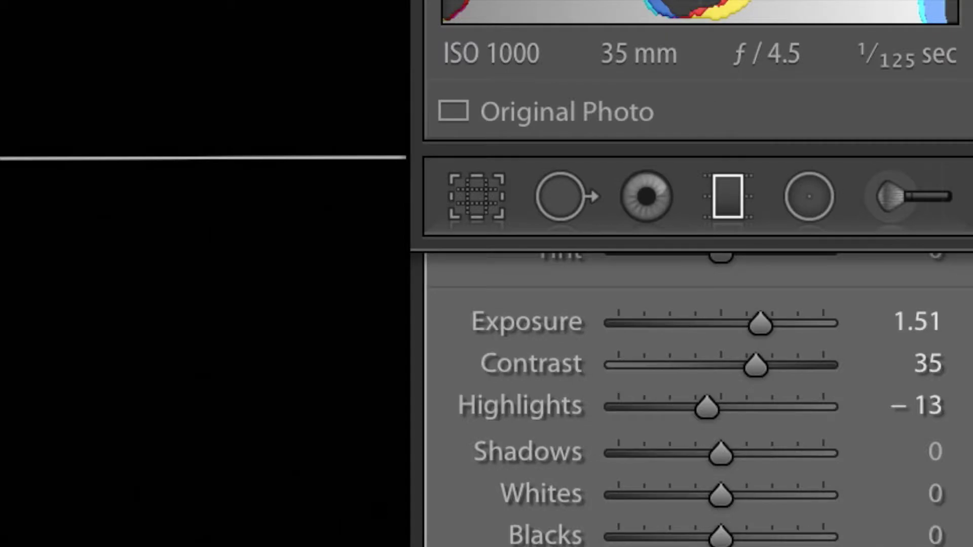
Switch the graduated filter's mask to Brush editing and set the brush size to 19.6
scroll(853, 269, "up", 3)
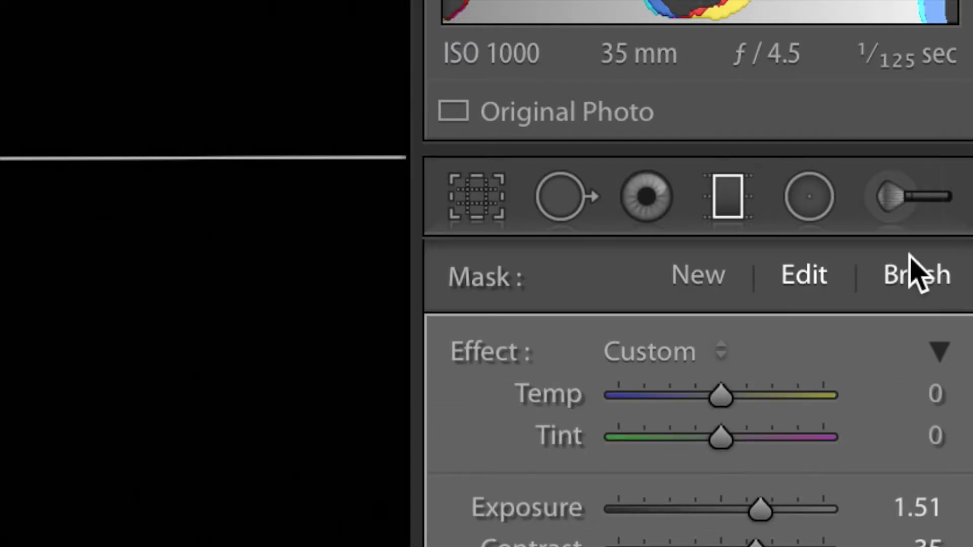
left_click(915, 283)
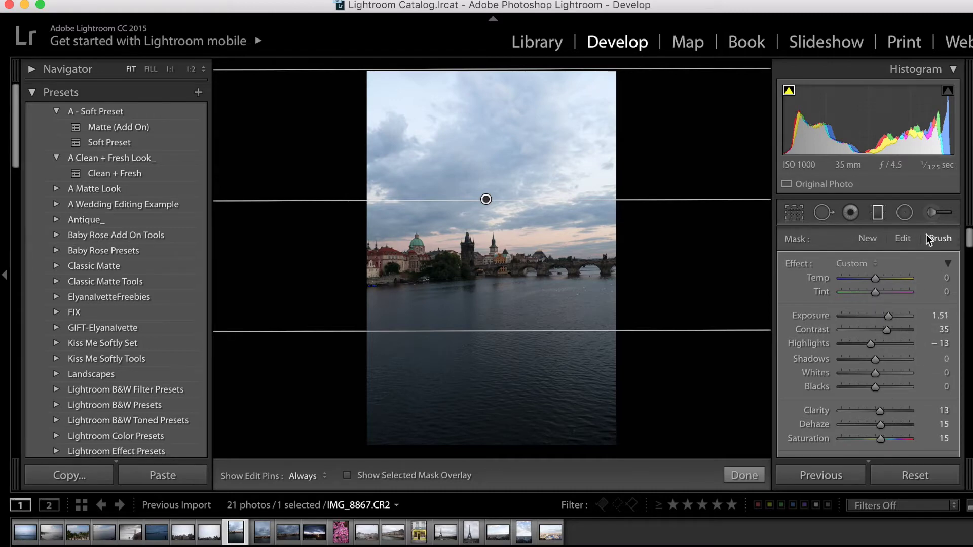
left_click_drag(968, 243, 967, 267)
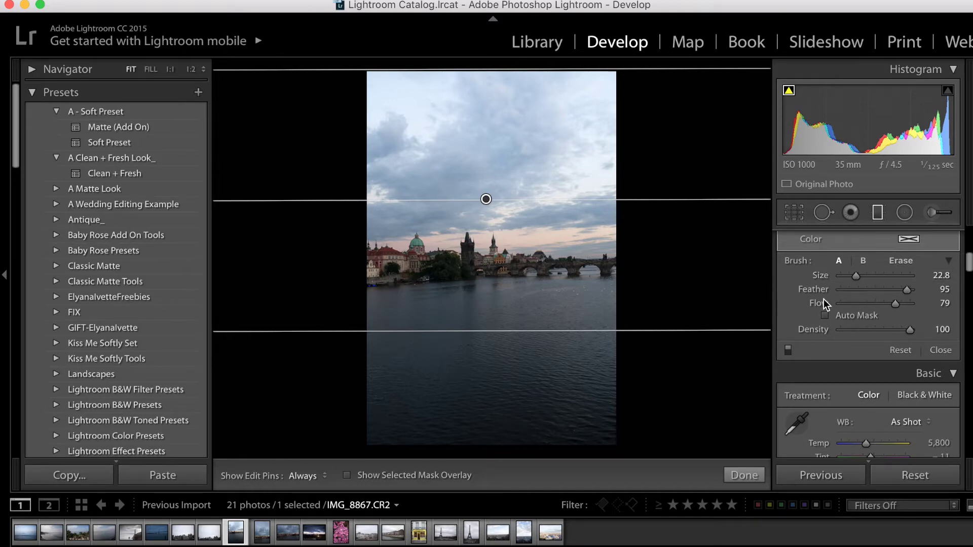
left_click_drag(855, 276, 852, 274)
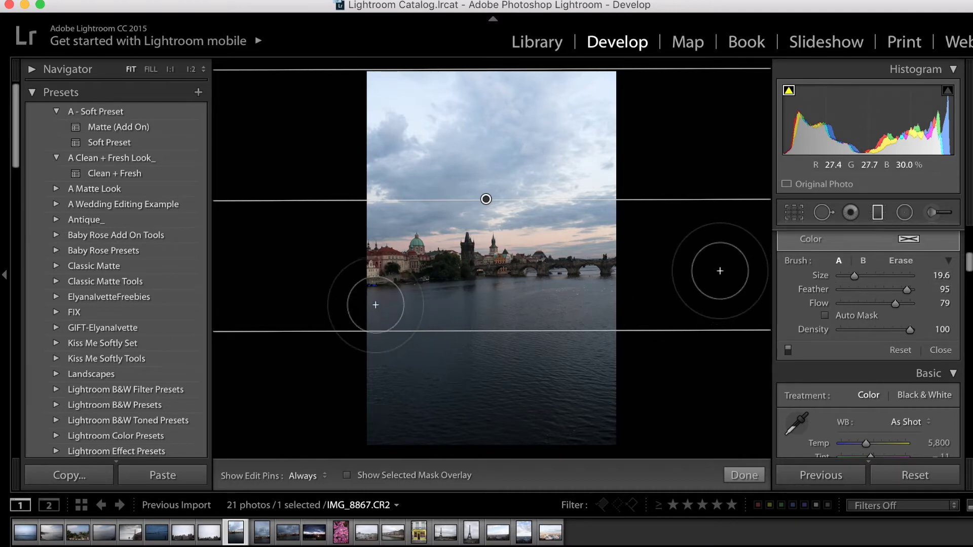
Brush the filter effect onto the water just below the skyline with the edit pins temporarily hidden
key("h")
mouse_move(374, 302)
left_mouse_down()
mouse_move(638, 304)
mouse_move(375, 309)
left_mouse_up()
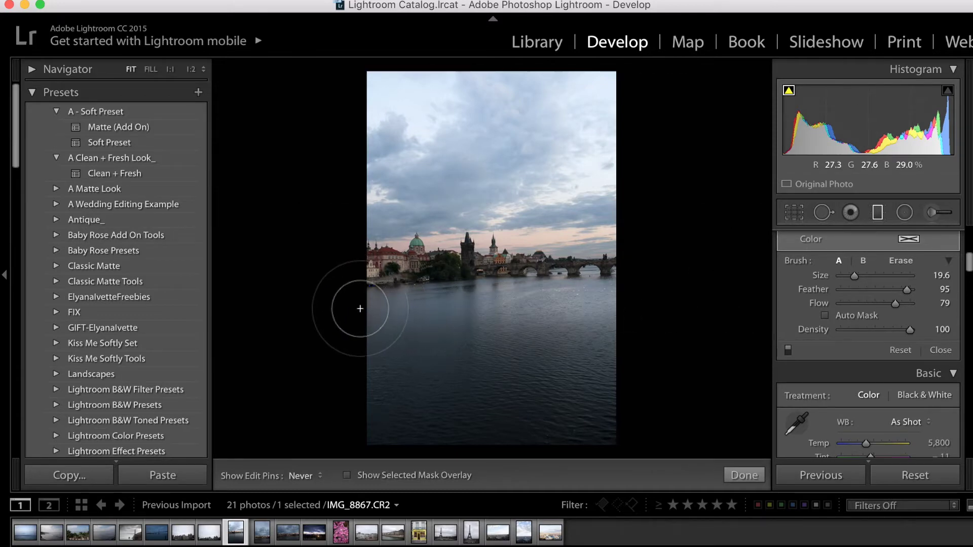
key("h")
Set the brush feather to 100 and flow to 38, paint across more of the water, and show the mask overlay
left_click_drag(907, 289, 880, 303)
mouse_move(649, 332)
left_mouse_down()
mouse_move(658, 330)
mouse_move(308, 348)
left_mouse_up()
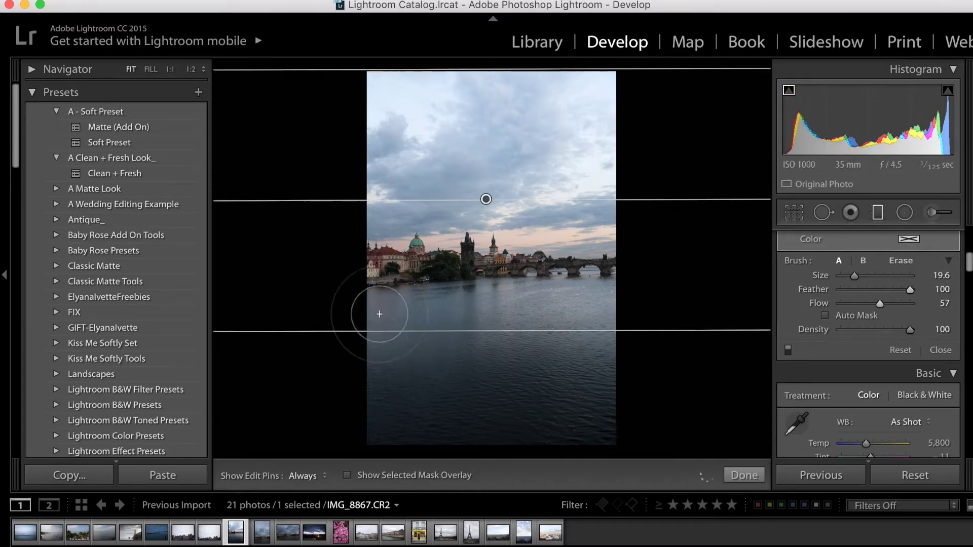
left_click(347, 475)
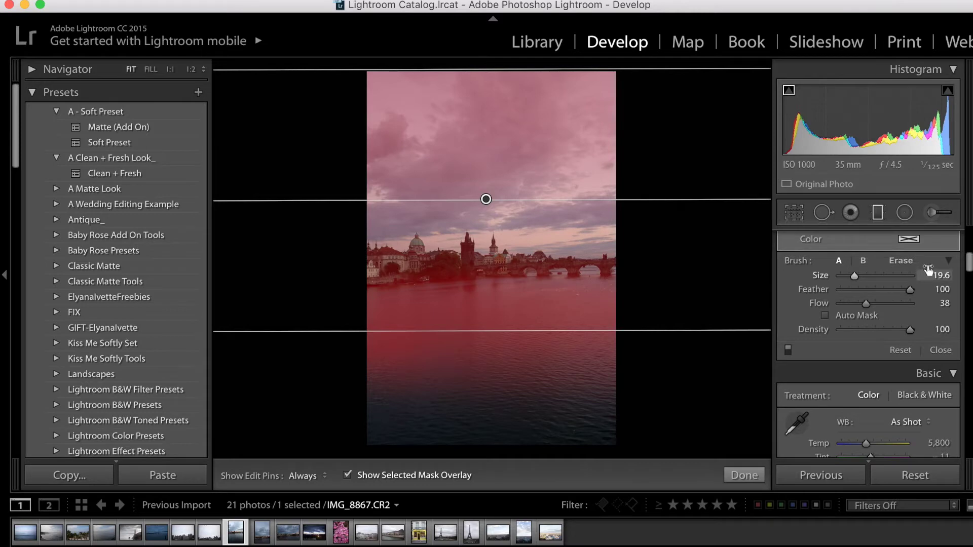
Erase the graduated filter's effect across part of the lower sky, hiding the pins and mask overlay while brushing
left_click(902, 262)
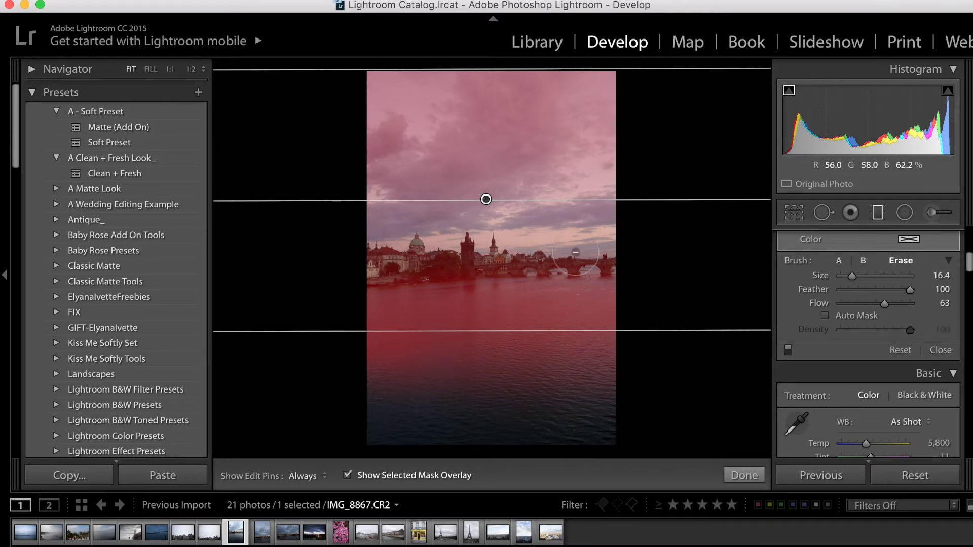
left_click(347, 474)
key("h")
mouse_move(495, 234)
left_mouse_down()
mouse_move(601, 232)
mouse_move(492, 233)
mouse_move(593, 186)
left_mouse_up()
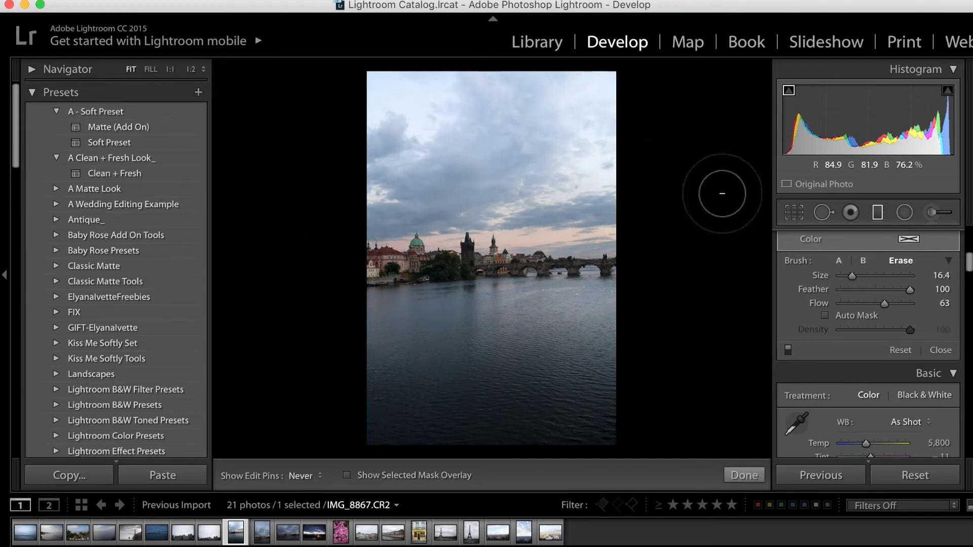
key("h")
left_click(347, 475)
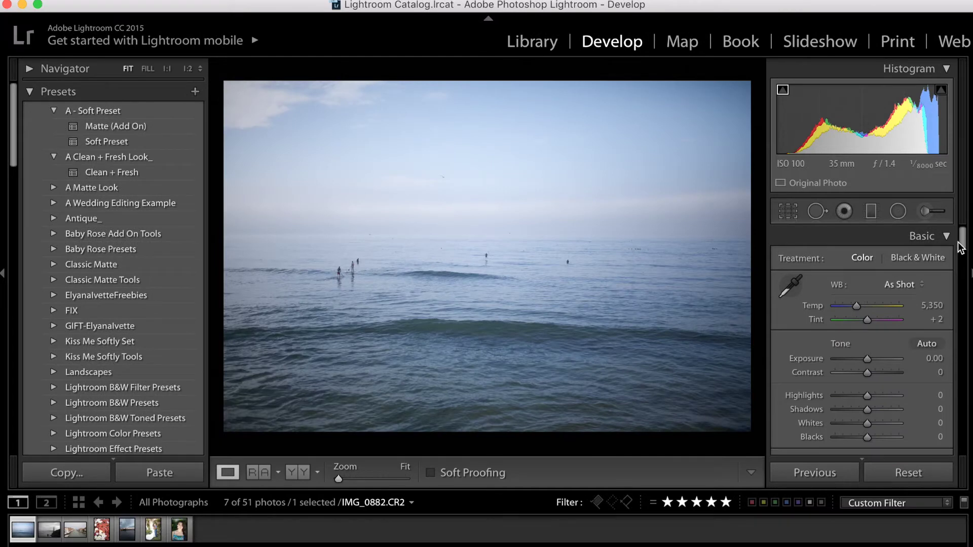
Shape the ocean photo's tone curve with raised highlights, lowered shadows and a midpoint at 47.1 / 51.8 %, and set Exposure to +0.40
left_click_drag(963, 247, 956, 276)
left_click(896, 283)
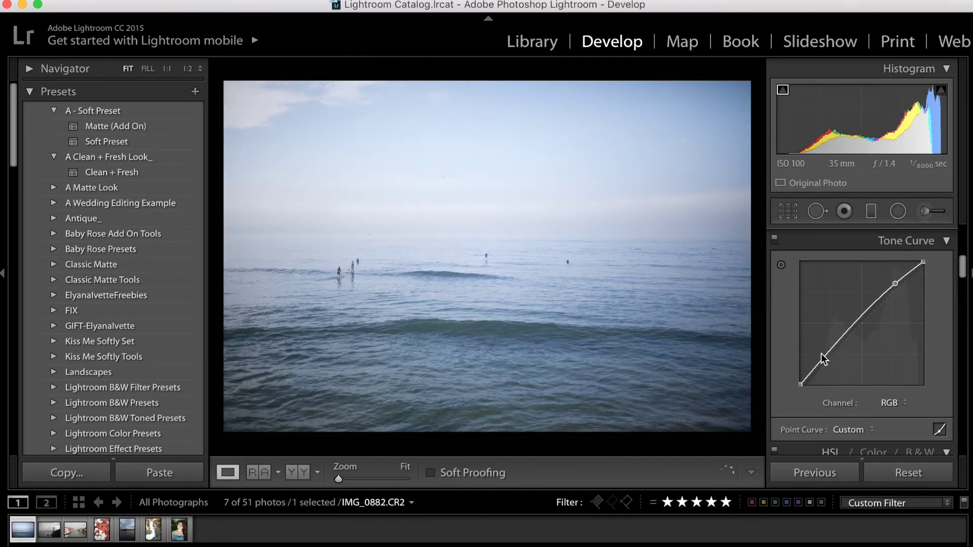
left_click_drag(825, 357, 826, 361)
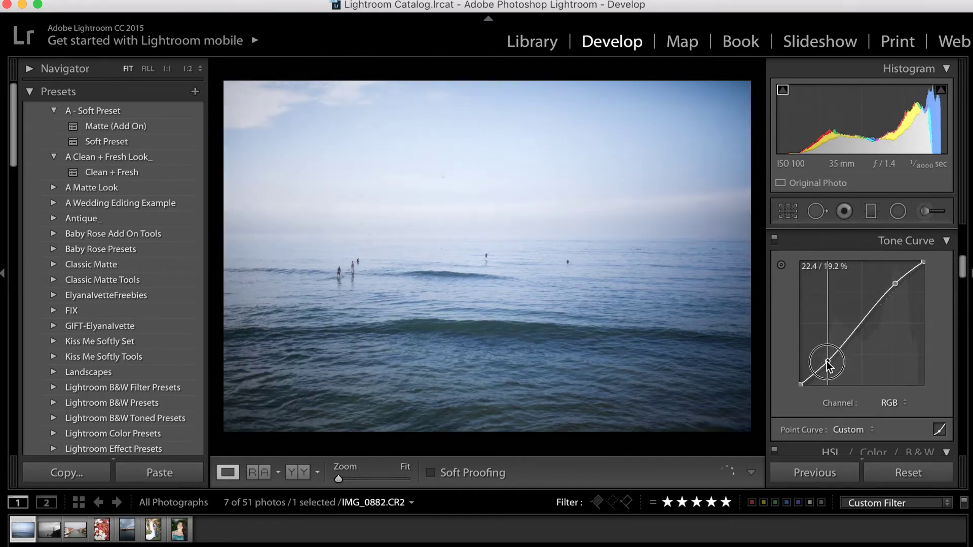
left_click(858, 320)
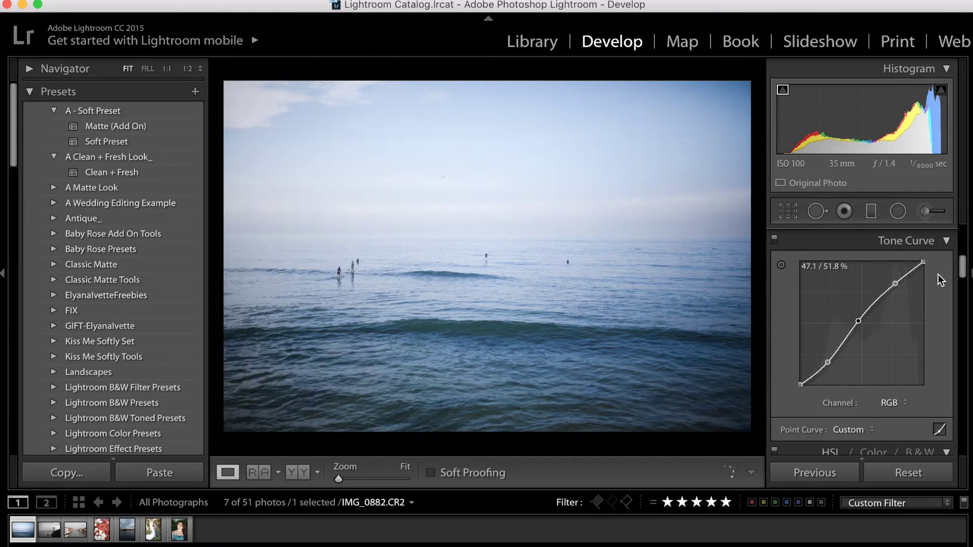
left_click_drag(962, 272, 966, 244)
left_click_drag(867, 333, 868, 333)
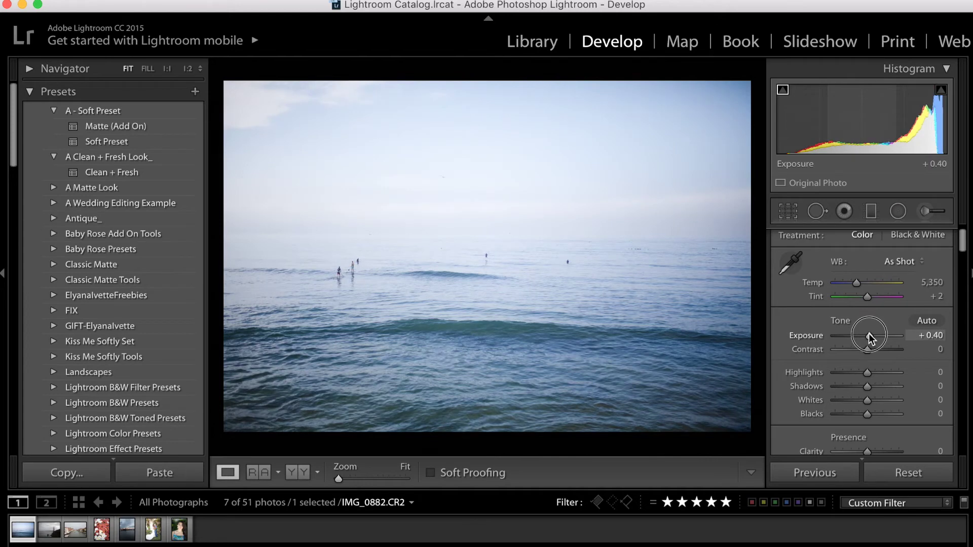
Add a graduated filter over the sky from the upper edge to just below the horizon, raising its Exposure and setting Highlights to 100
left_click(871, 211)
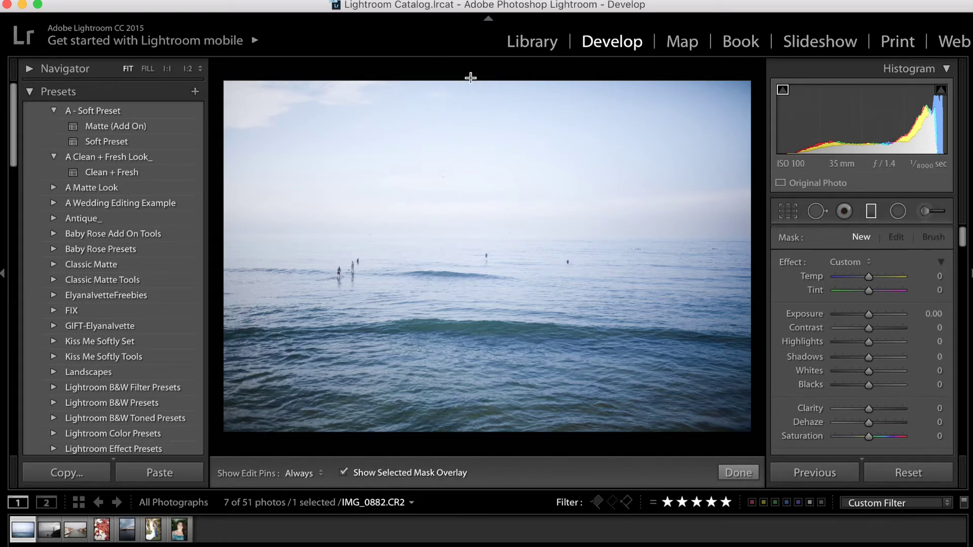
left_click_drag(470, 74, 475, 264)
left_click_drag(871, 309, 905, 345)
key("o")
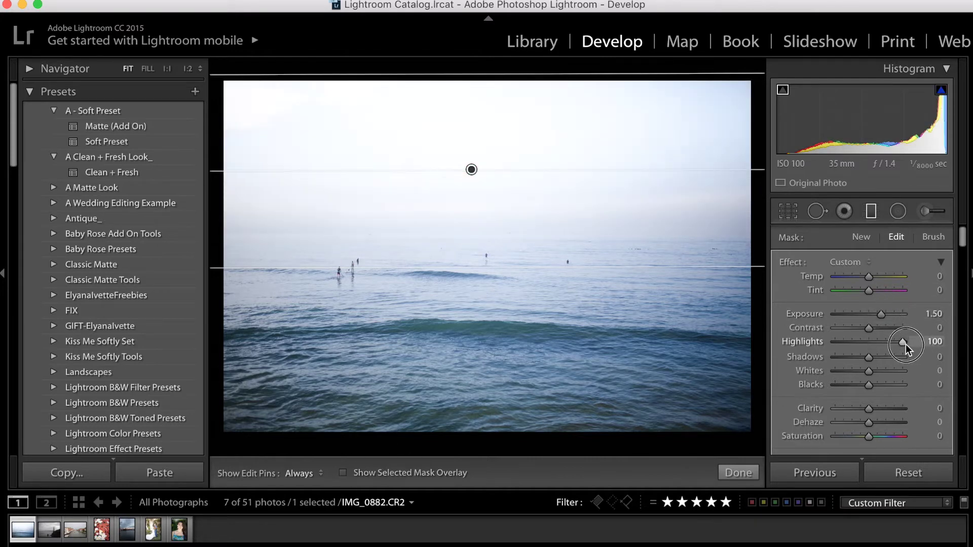
left_click_drag(881, 314, 887, 314)
Add a second graduated filter from the photo's lower edge up over the water and check its coverage with the mask overlay
left_click(870, 211)
left_click(871, 211)
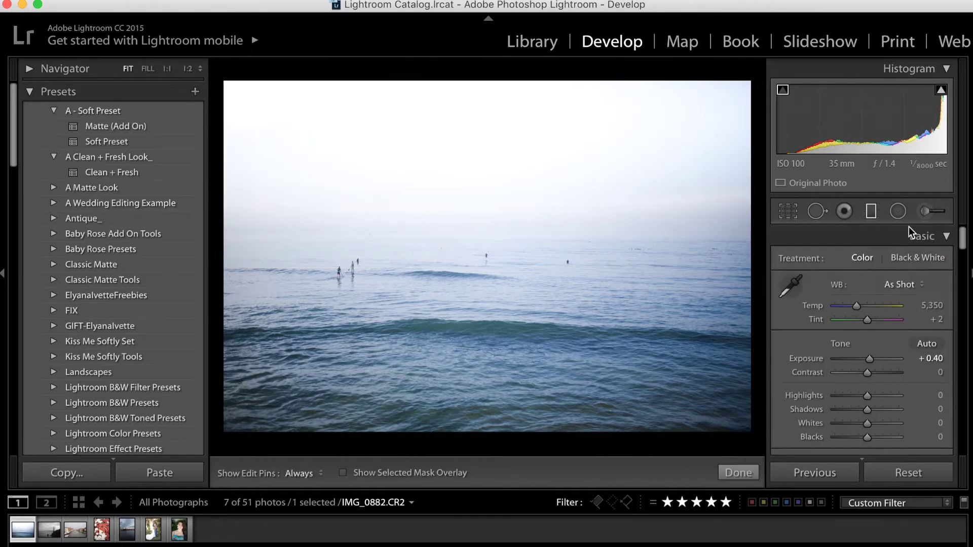
scroll(963, 247, "down", 5)
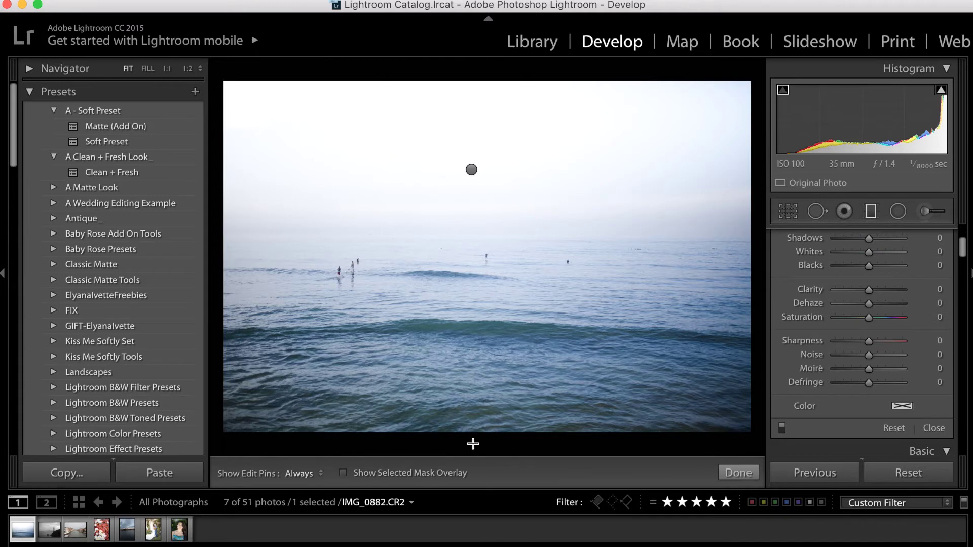
left_click_drag(474, 446, 487, 187)
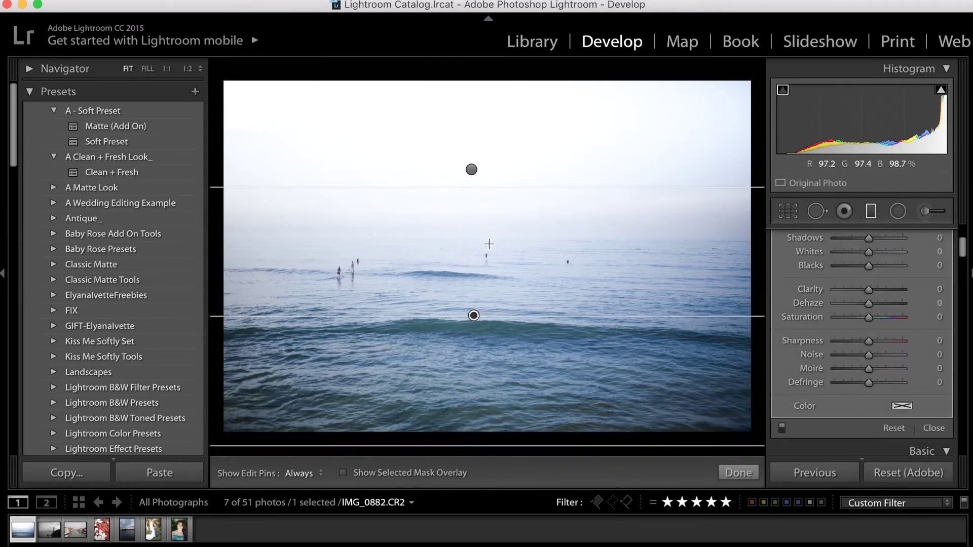
left_click(343, 474)
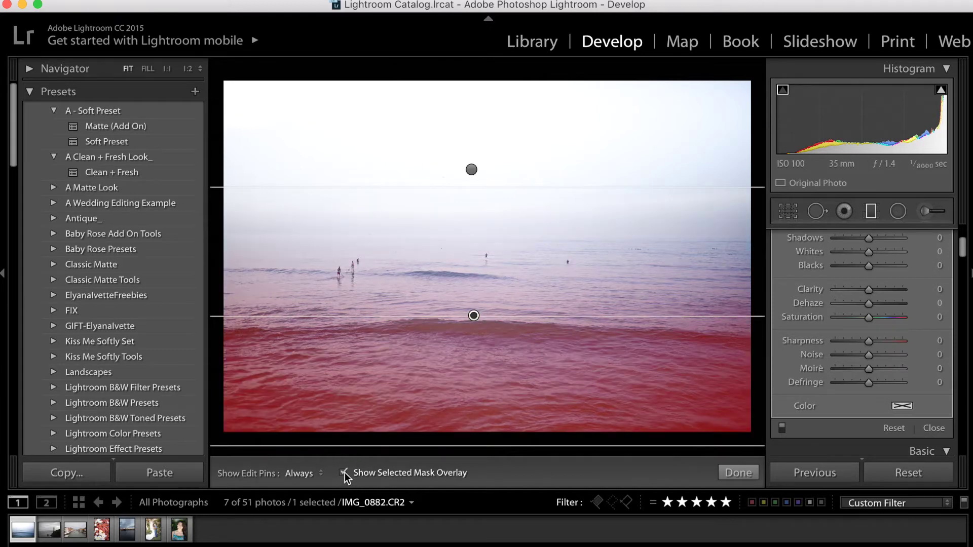
left_click(343, 473)
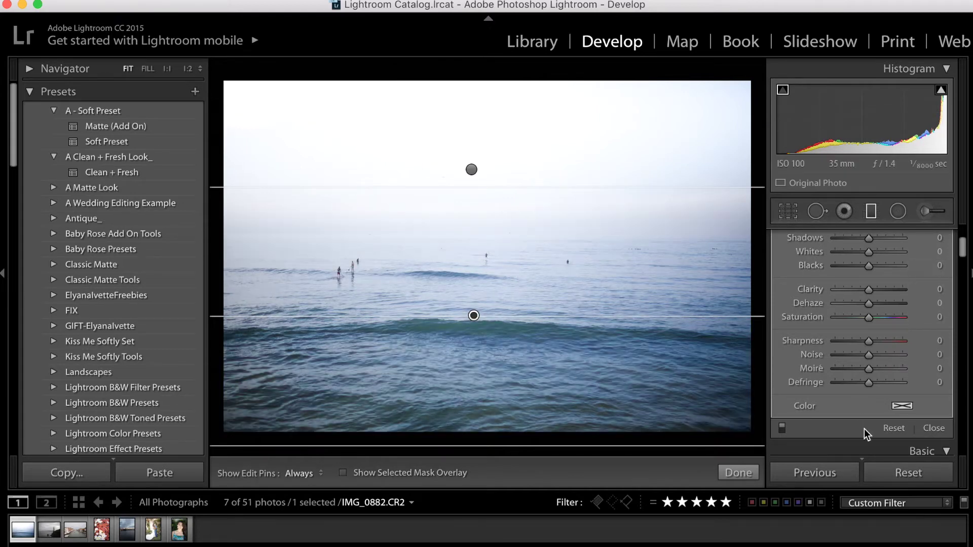
Try blue, yellow and teal tints on the water filter and settle on a soft blue
left_click(901, 408)
left_click(769, 449)
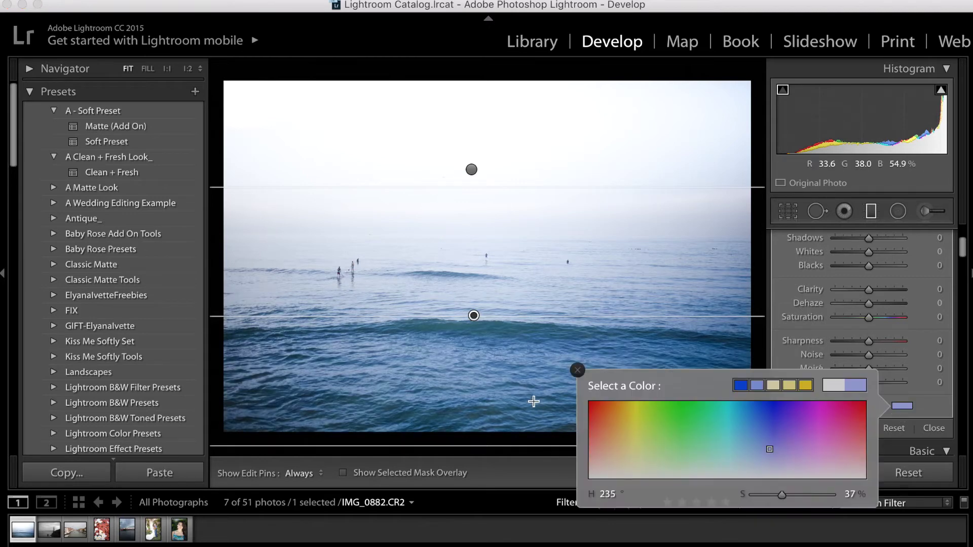
left_click(767, 441)
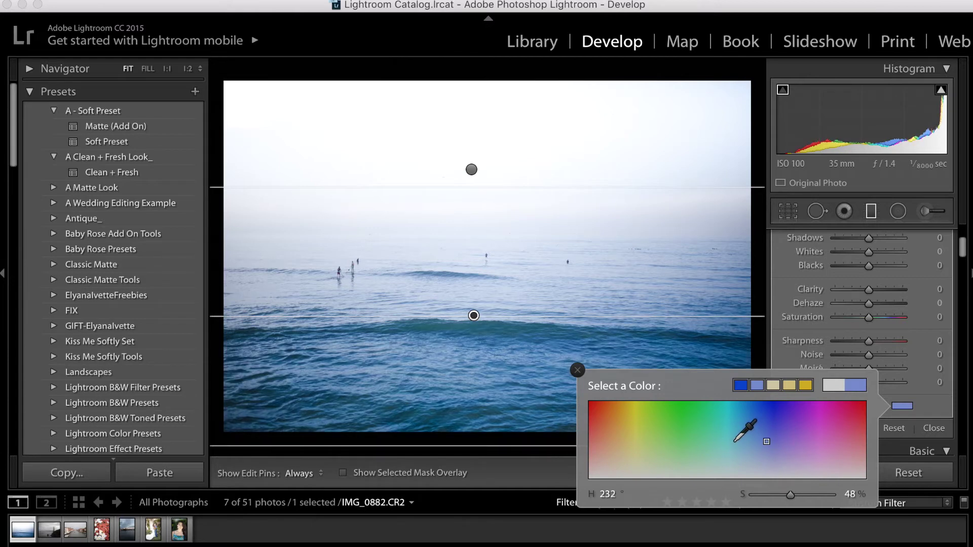
left_click(633, 435)
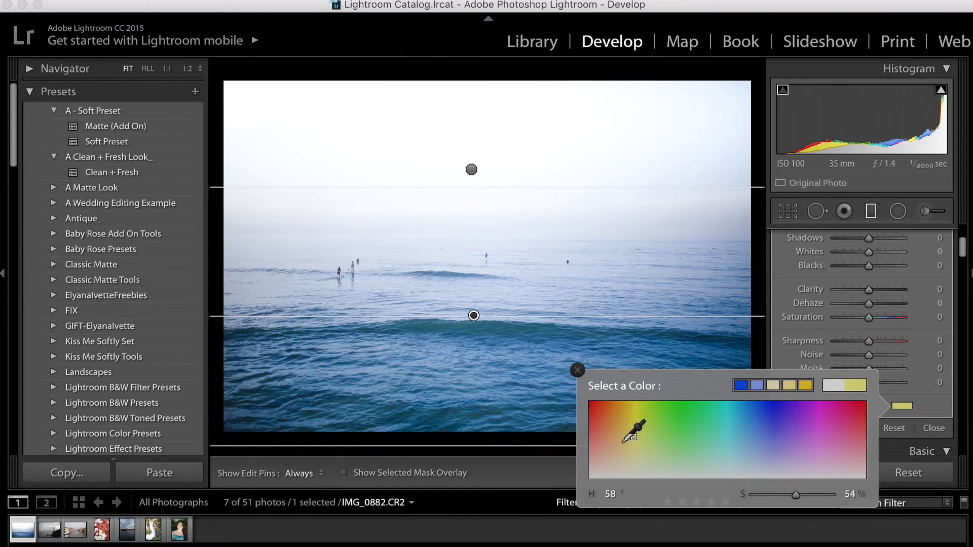
left_click(634, 437)
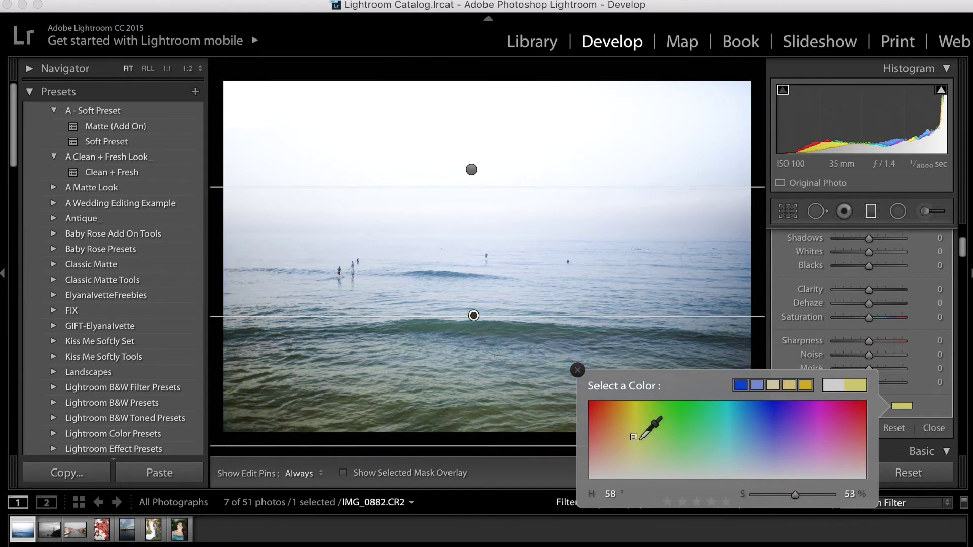
left_click(732, 435)
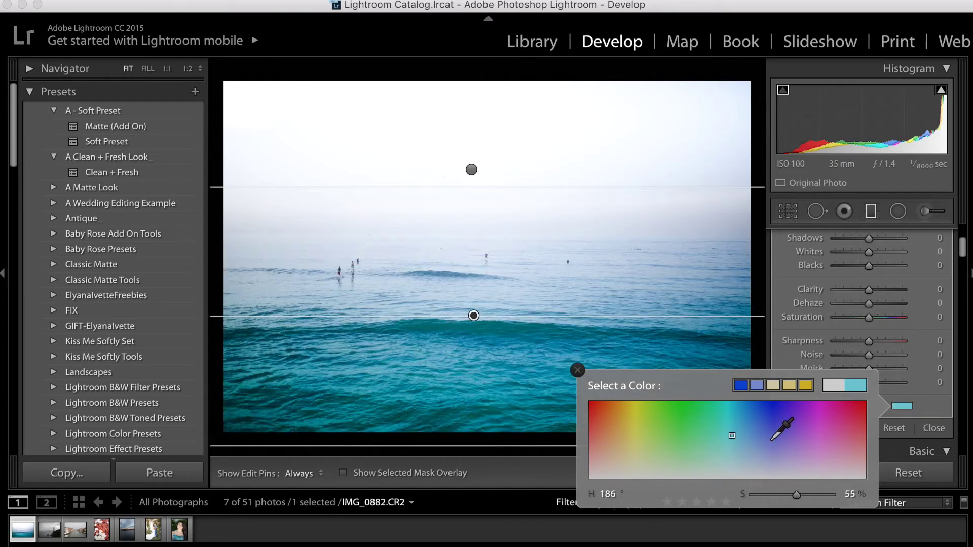
left_click(770, 442)
left_click(764, 446)
left_click(578, 370)
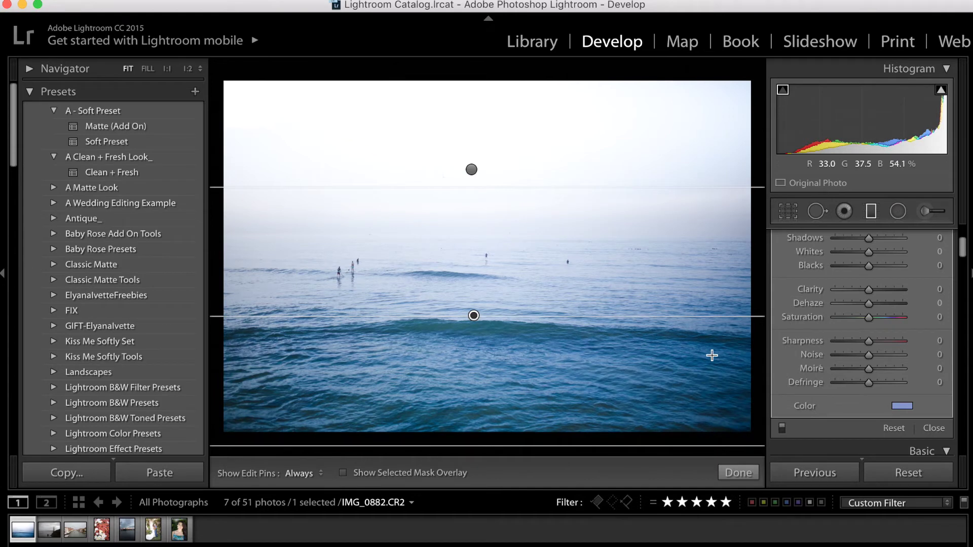
Brighten the blue water filter by raising its Exposure and adjusting its tone, and finish editing it
scroll(962, 250, "up", 3)
left_click_drag(869, 253, 880, 253)
left_click_drag(869, 296, 871, 270)
scroll(887, 273, "up", 1)
left_click(741, 472)
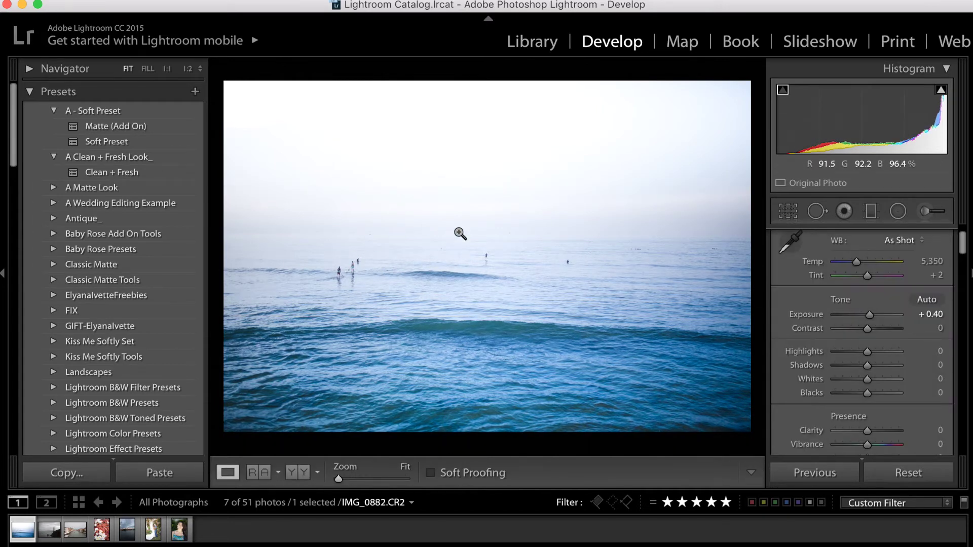
Add a third graduated filter from the photo's lower edge to the middle of the water, with the mask overlay hidden
left_click(876, 213)
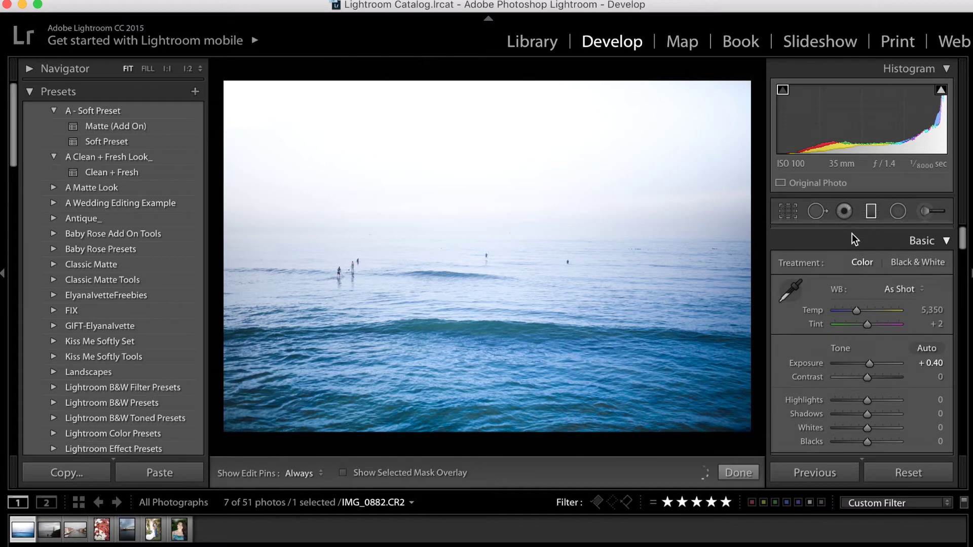
left_click(343, 472)
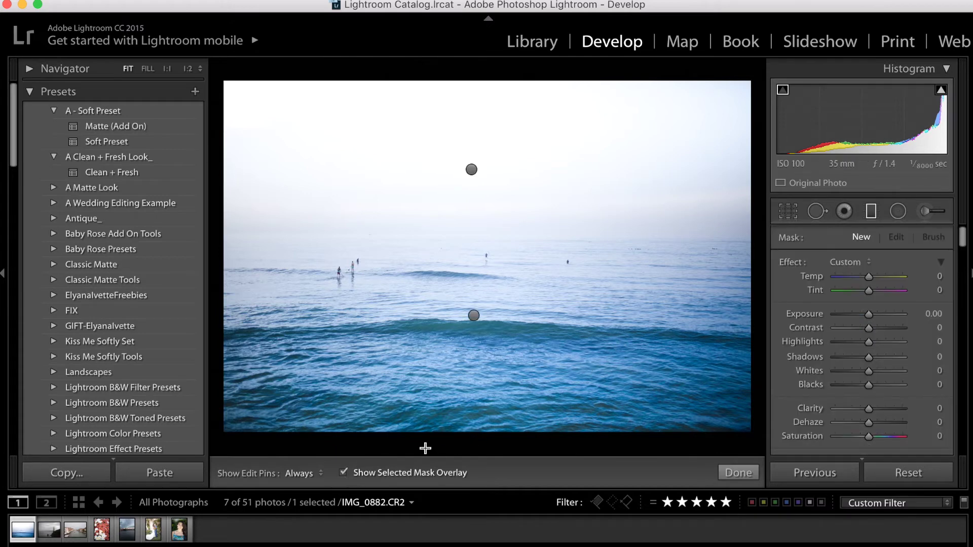
left_click_drag(473, 439, 475, 289)
left_click(344, 473)
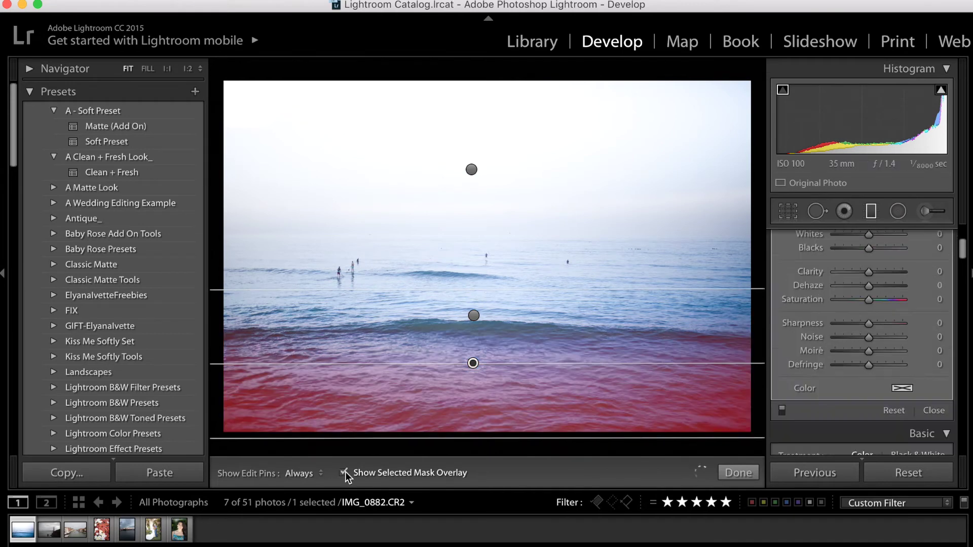
Tint the third filter light green with hue 82 and saturation 40%, and extend its upper boundary slightly higher over the water
left_click(902, 389)
left_click(651, 430)
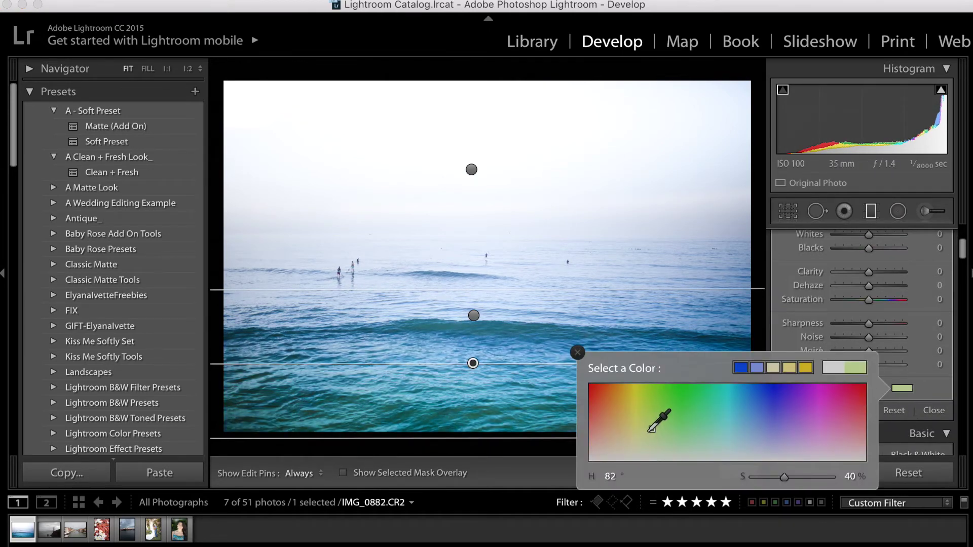
key("Return")
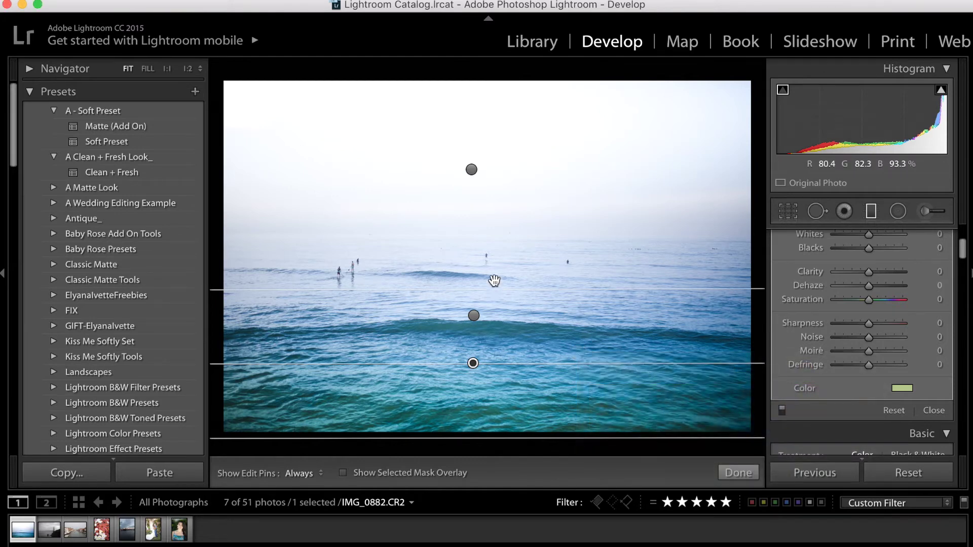
left_click_drag(497, 293, 500, 278)
left_click(730, 477)
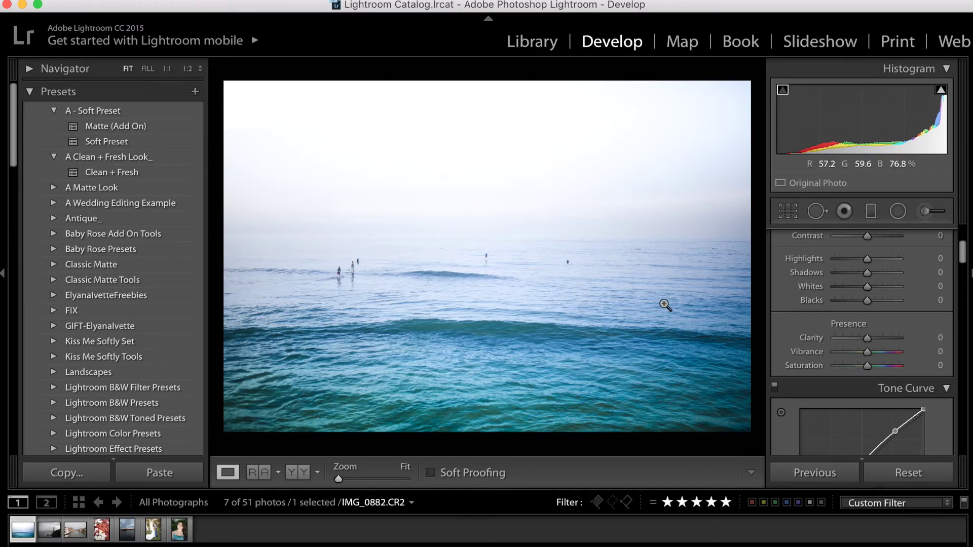
Set the ocean photo's overall Contrast to +14
scroll(869, 300, "up", 3)
mouse_move(868, 298)
left_mouse_down()
mouse_move(881, 299)
mouse_move(871, 300)
left_mouse_up()
Compare the edited ocean photo with the original by resetting all adjustments and undoing the reset, twice
left_click(884, 472)
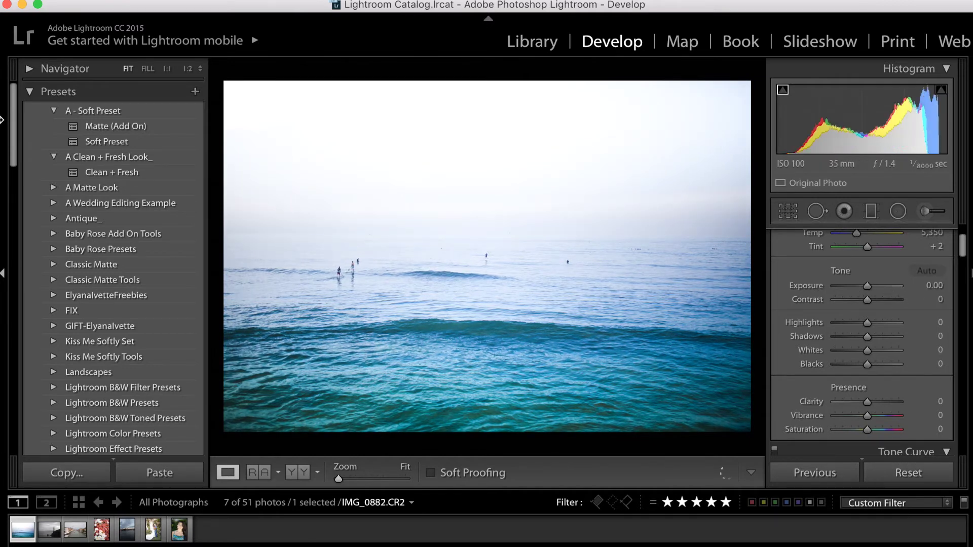
key("super+z")
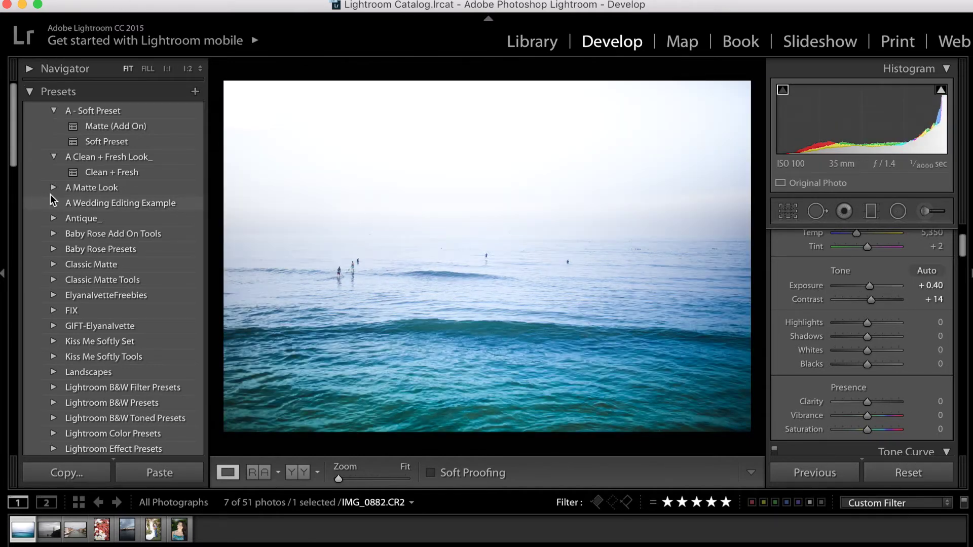
left_click(922, 474)
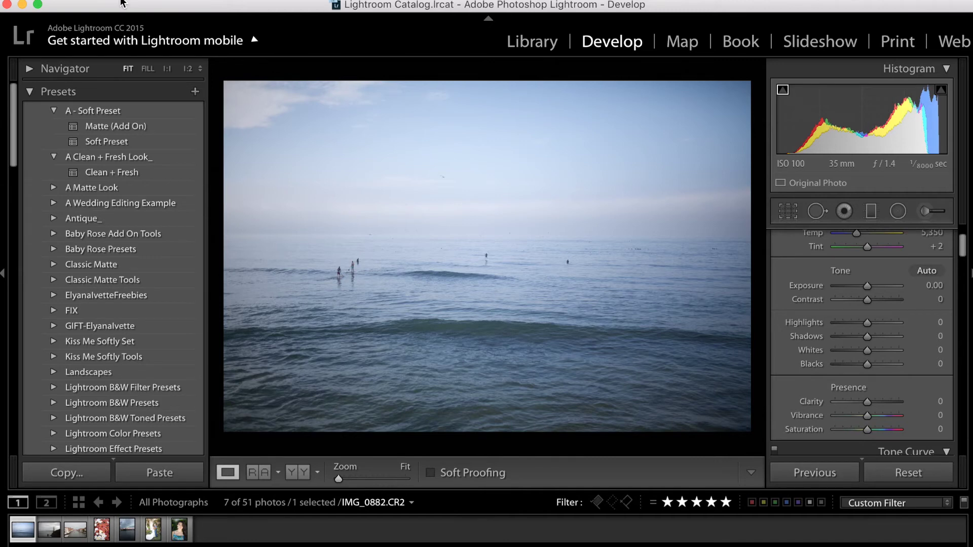
key("super+z")
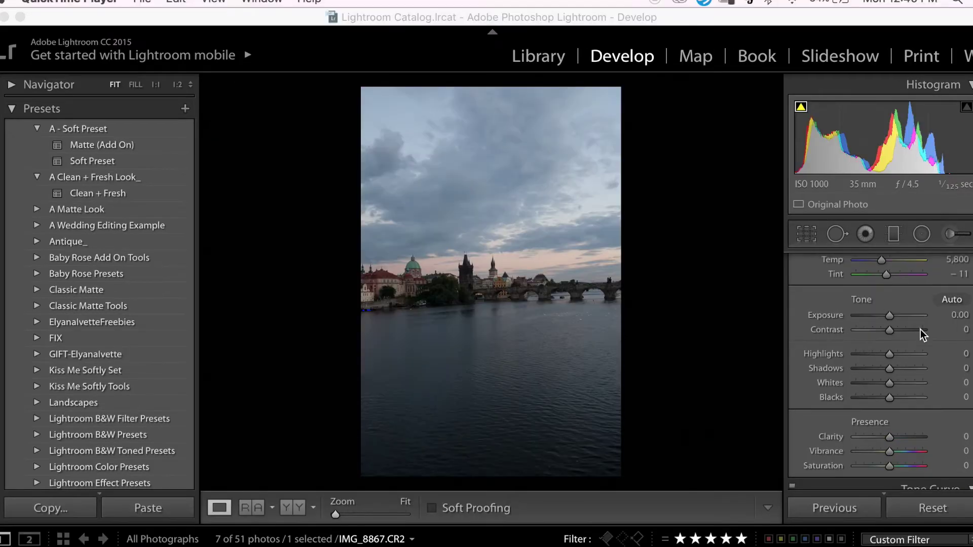
Set the river cityscape photo's Exposure to +1.45 and shape its tone curve with raised highlights and lowered shadows
scroll(920, 330, "up", 1)
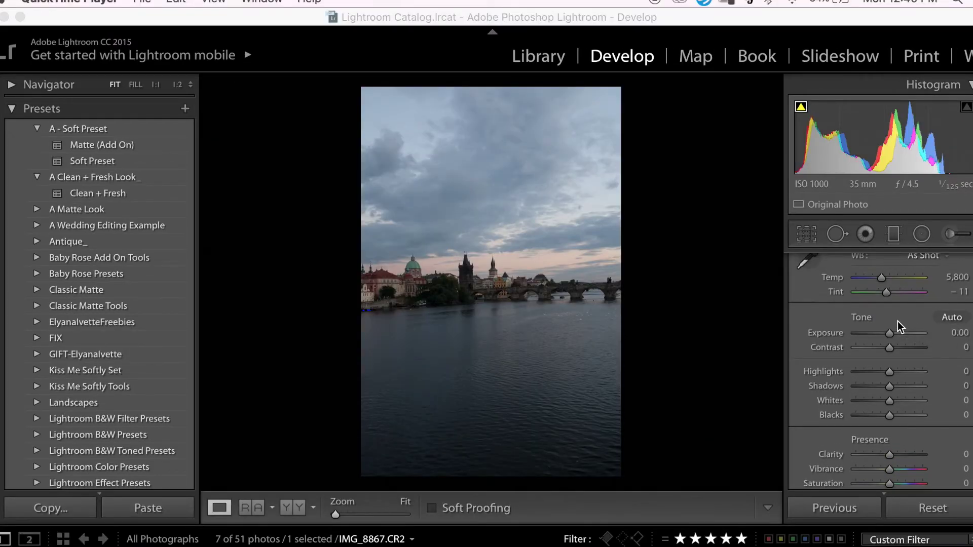
left_click_drag(890, 331, 920, 307)
scroll(902, 363, "down", 5)
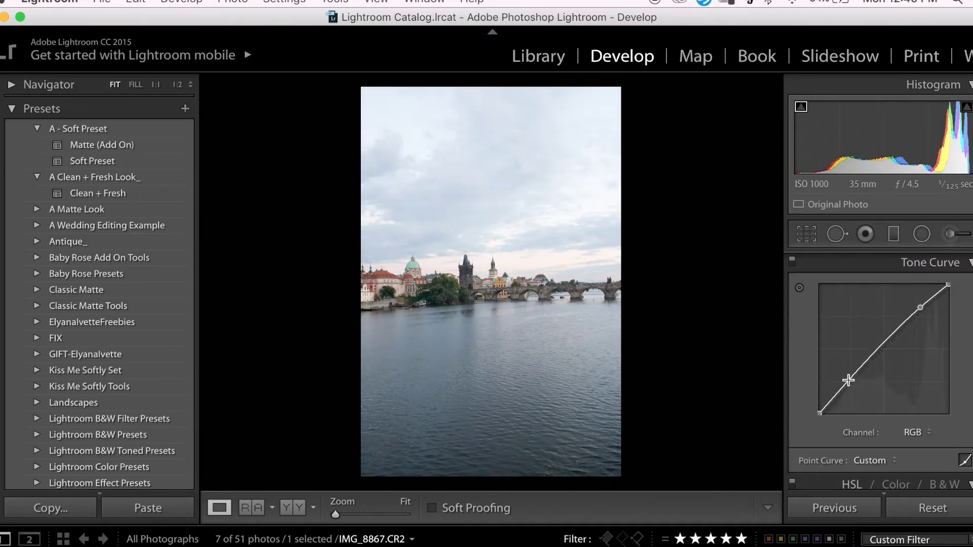
left_click_drag(847, 380, 847, 390)
Add a Graduated Filter over the river, running from the photo's bottom edge up to the bridge
scroll(893, 339, "up", 6)
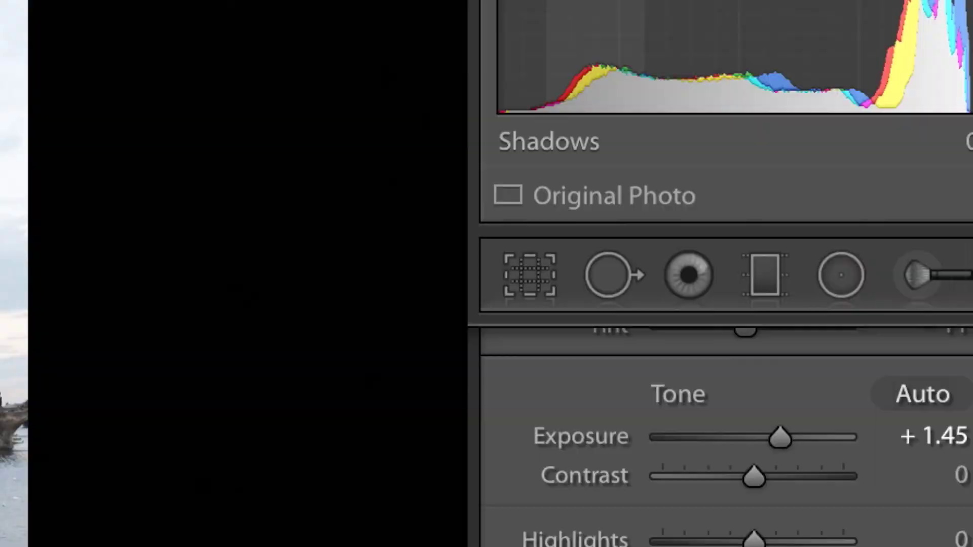
left_click(777, 294)
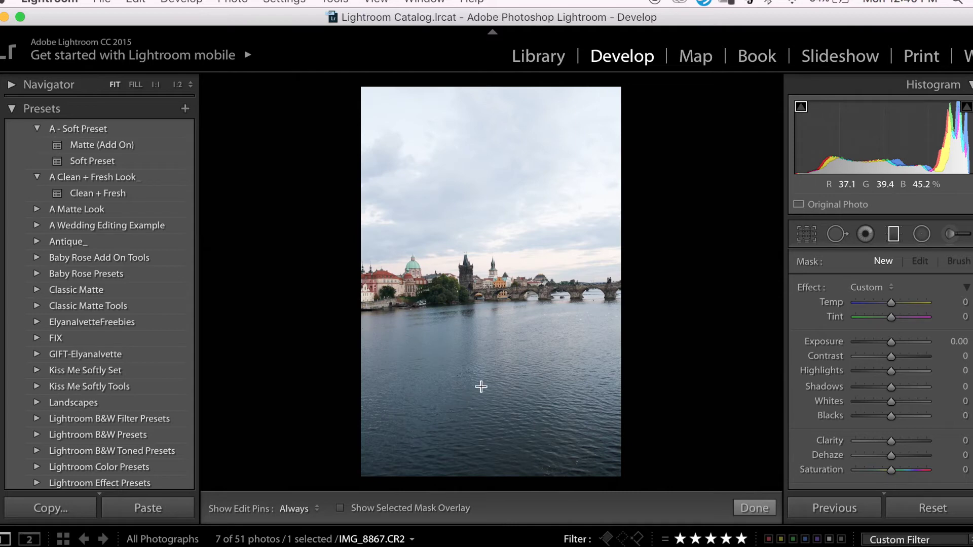
left_click_drag(496, 477, 501, 290)
Tint the river's Graduated Filter blue with hue 219 and saturation 60%, and finish editing it
scroll(902, 432, "down", 5)
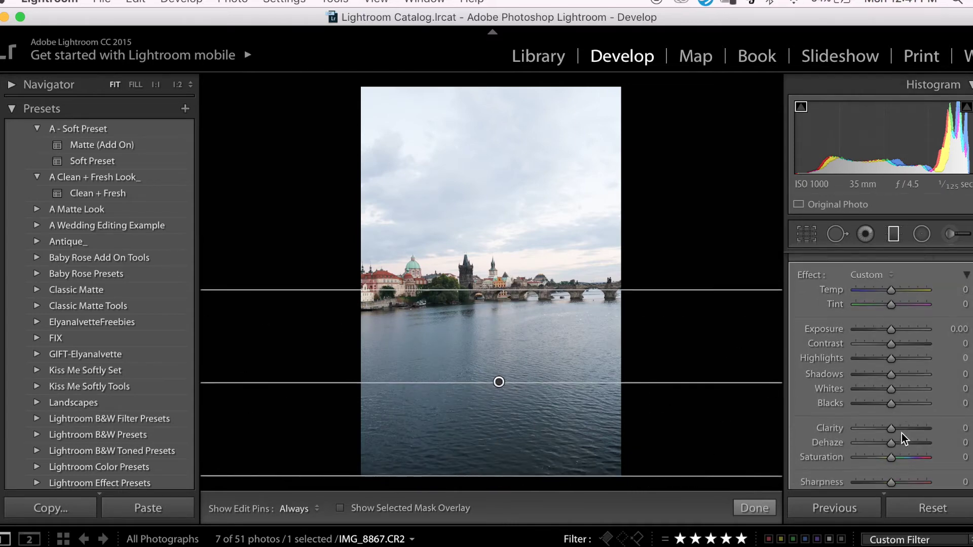
left_click(926, 418)
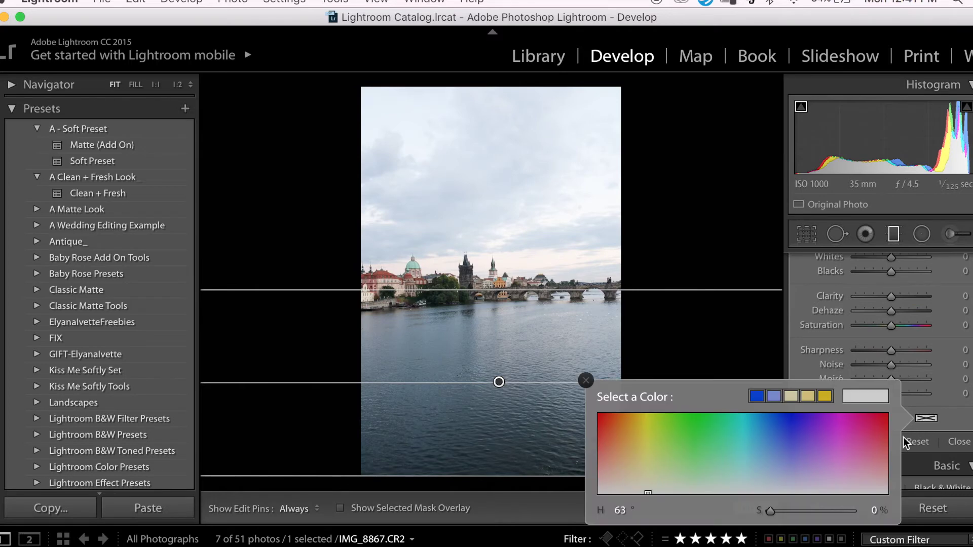
left_click(787, 447)
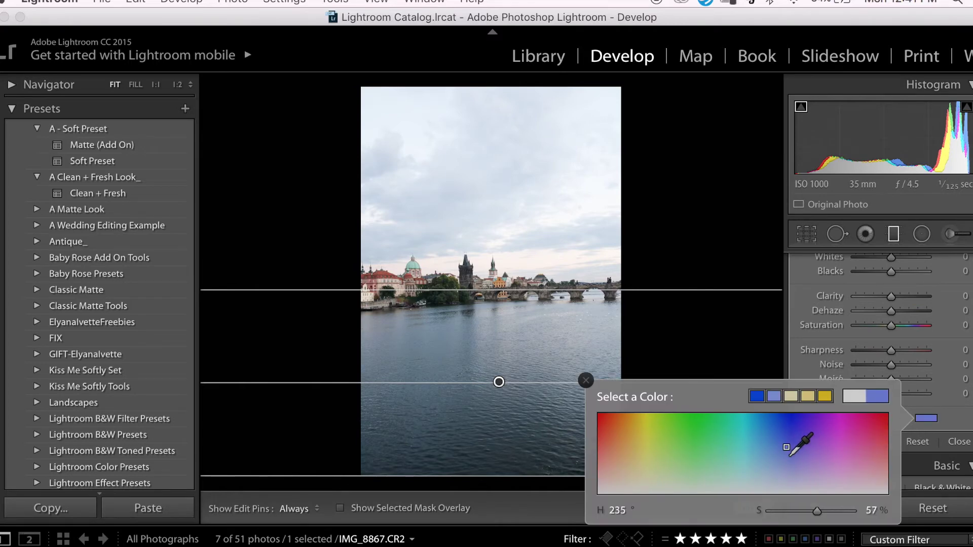
left_click(760, 439)
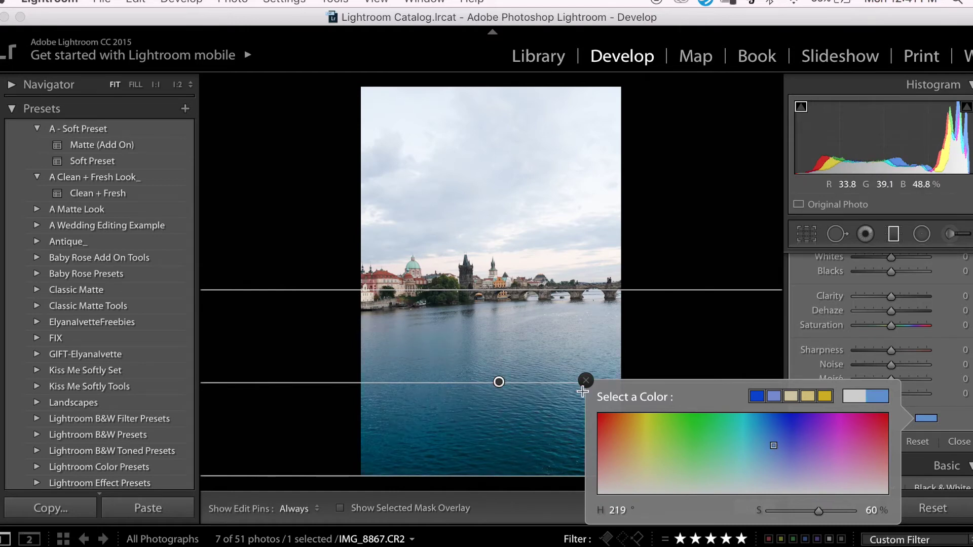
left_click(586, 381)
left_click(764, 507)
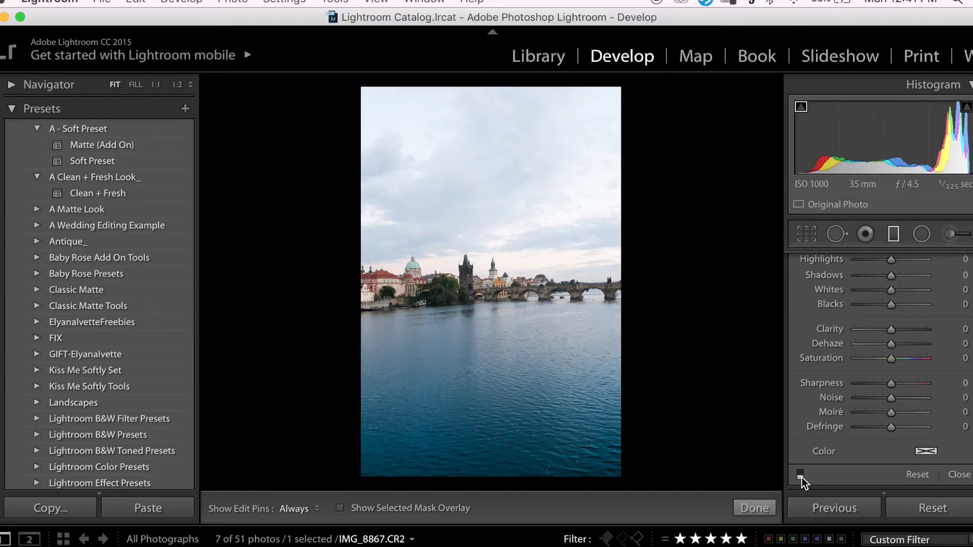
left_click(800, 473)
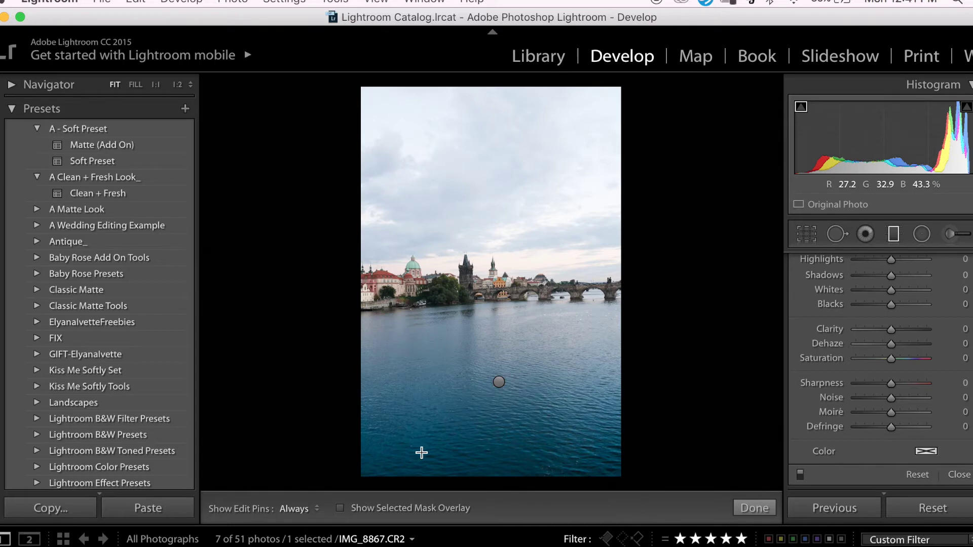
Add a second Graduated Filter over only the lower part of the water and tint it blue with hue 221 and saturation 74%
left_click_drag(500, 481, 500, 392)
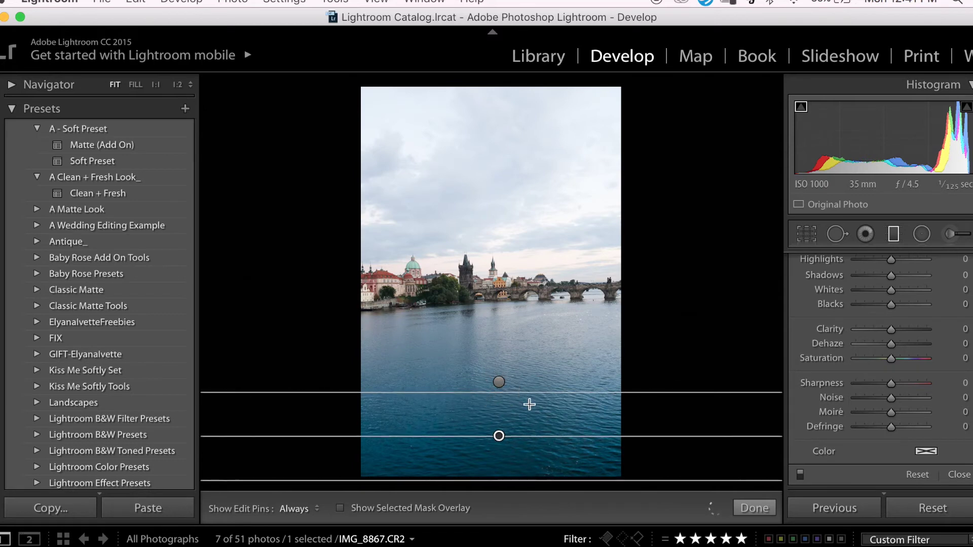
scroll(920, 361, "down", 5)
left_click(927, 343)
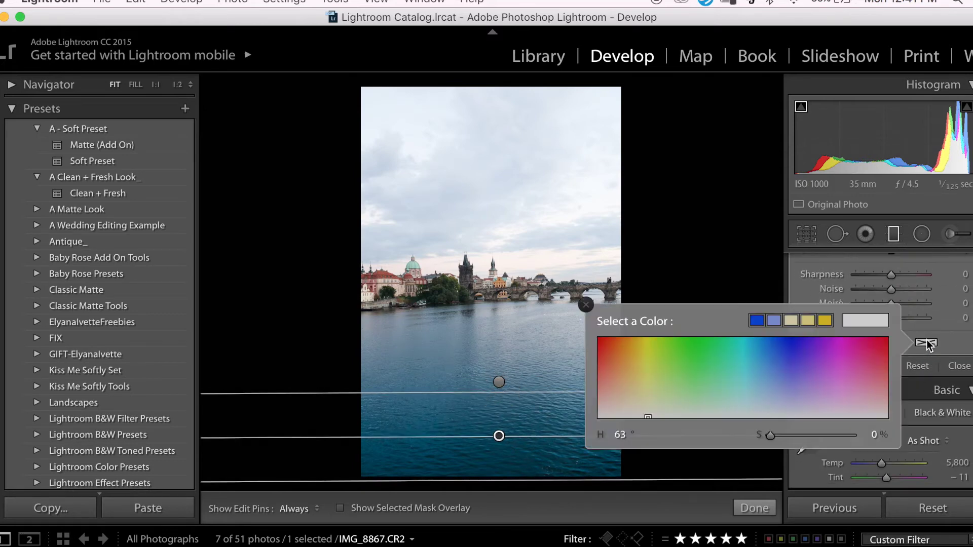
left_click(793, 358)
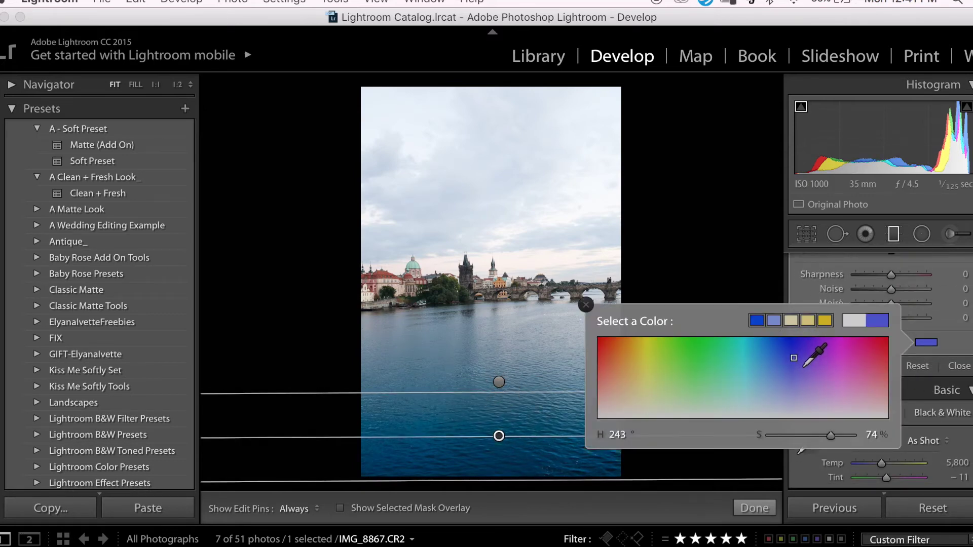
left_click_drag(793, 358, 776, 358)
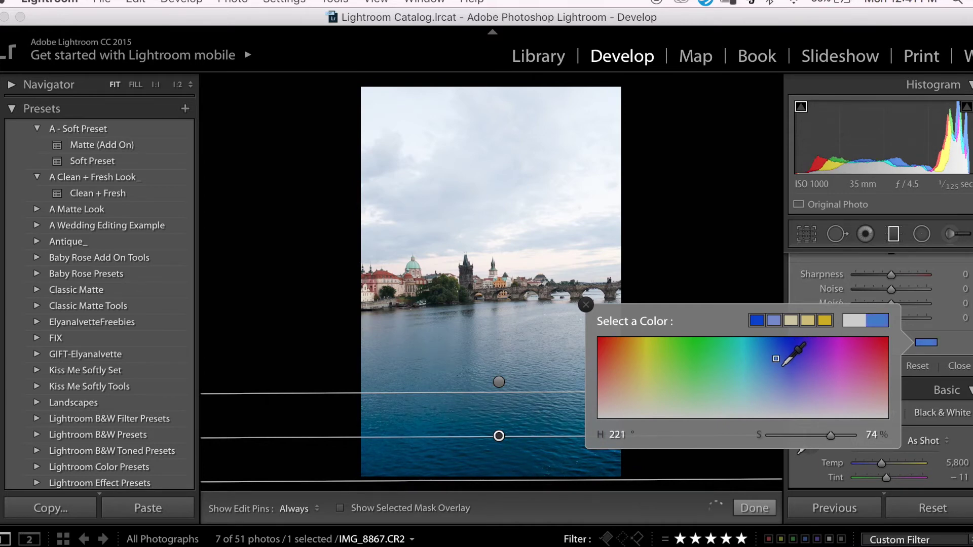
left_click(586, 306)
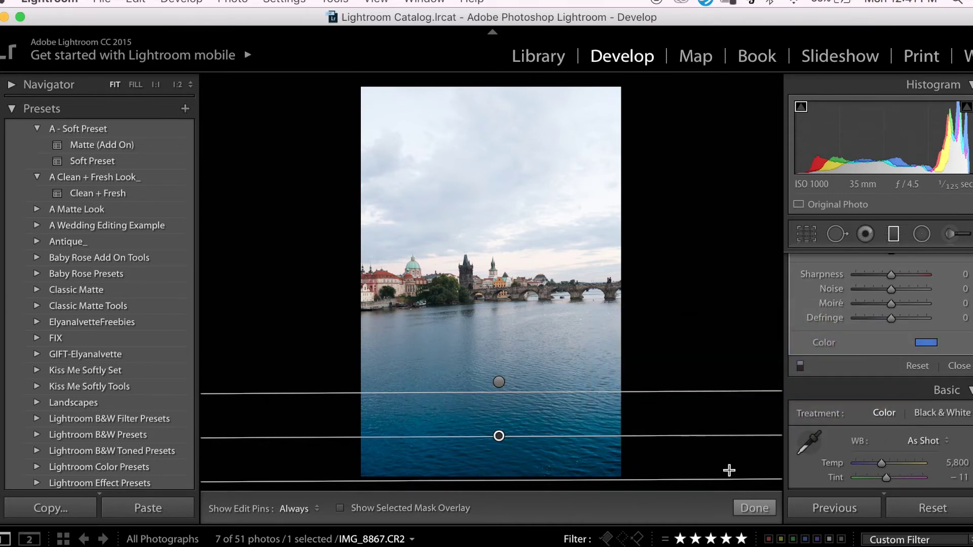
left_click(751, 506)
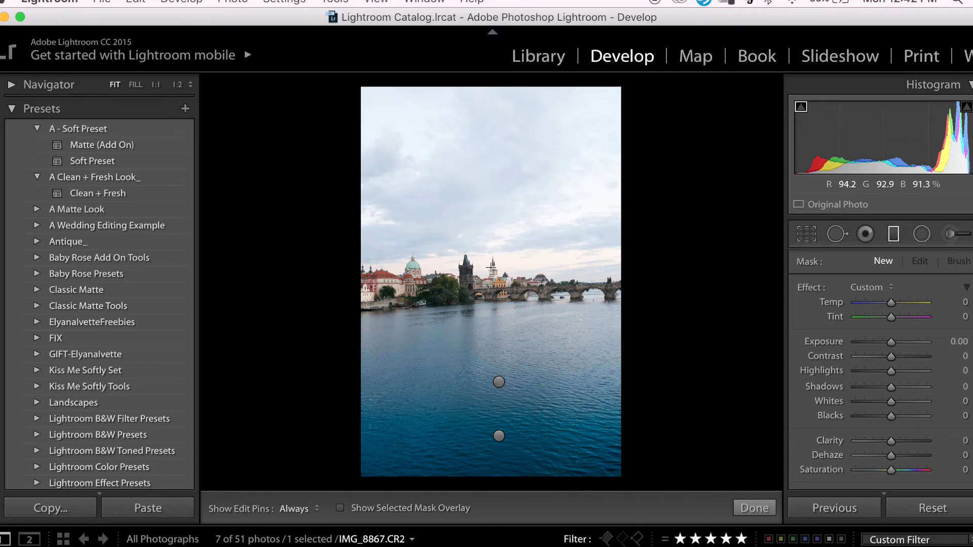
Add a Graduated Filter from the photo's top edge down to the bridge with Highlights -84, Contrast 96 and Temp 40
left_click_drag(491, 82, 492, 294)
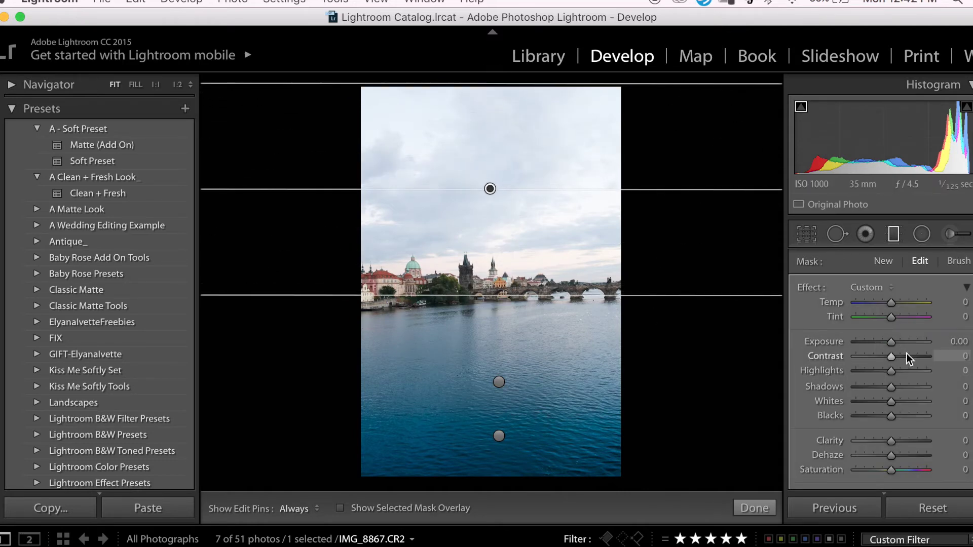
left_click_drag(891, 370, 859, 372)
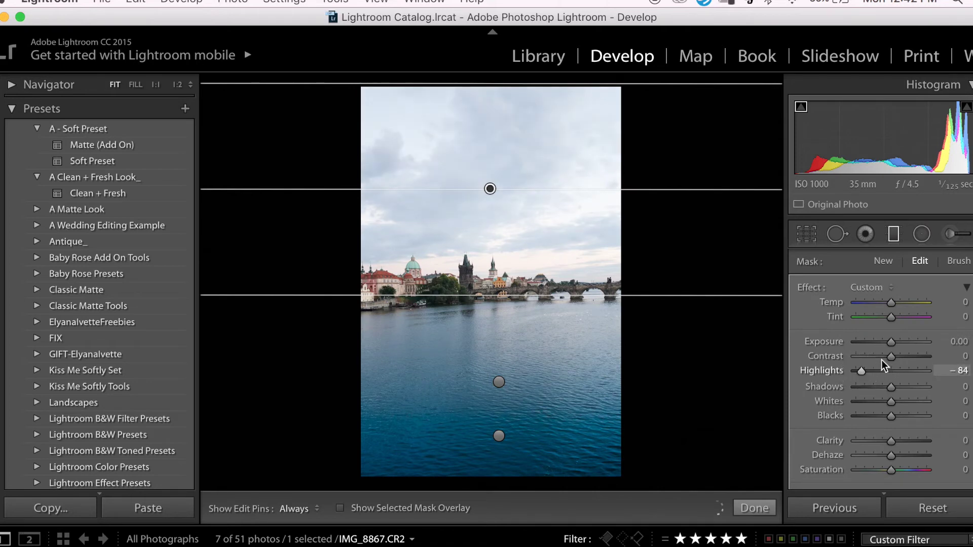
left_click_drag(926, 356, 925, 357)
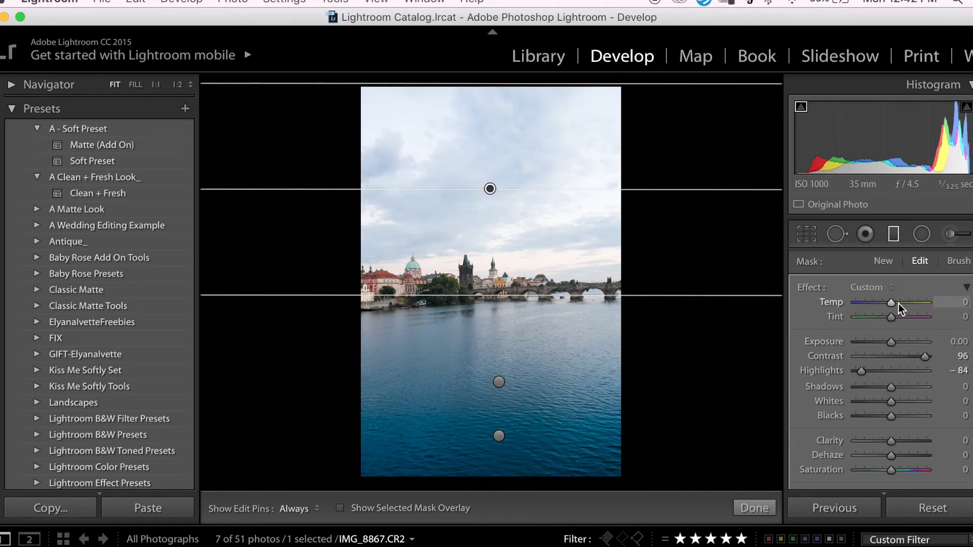
left_click_drag(892, 302, 906, 306)
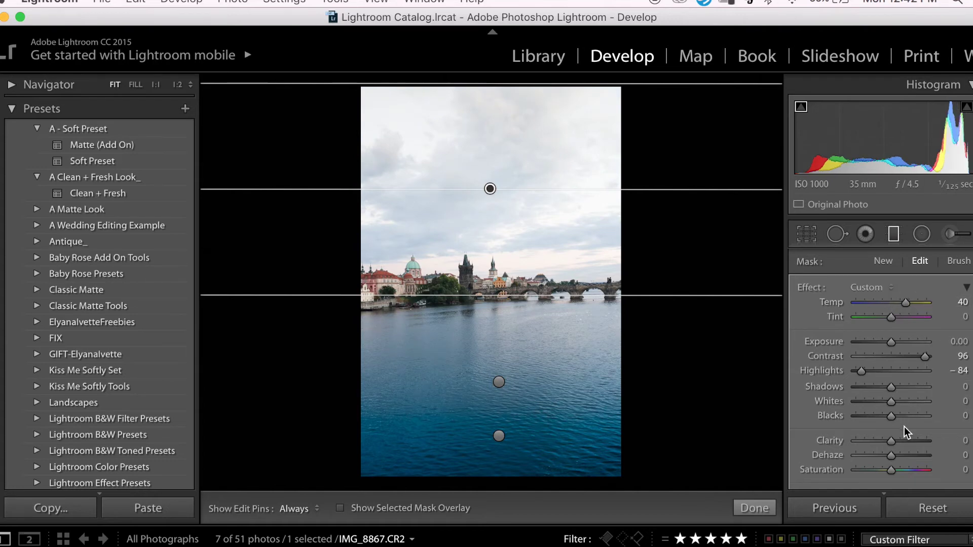
Set the sky filter's Saturation to 85 and its Dehaze to 44
scroll(904, 428, "down", 2)
left_click_drag(890, 442, 920, 442)
scroll(904, 456, "down", 2)
mouse_move(891, 393)
left_mouse_down()
mouse_move(927, 395)
mouse_move(910, 398)
left_mouse_up()
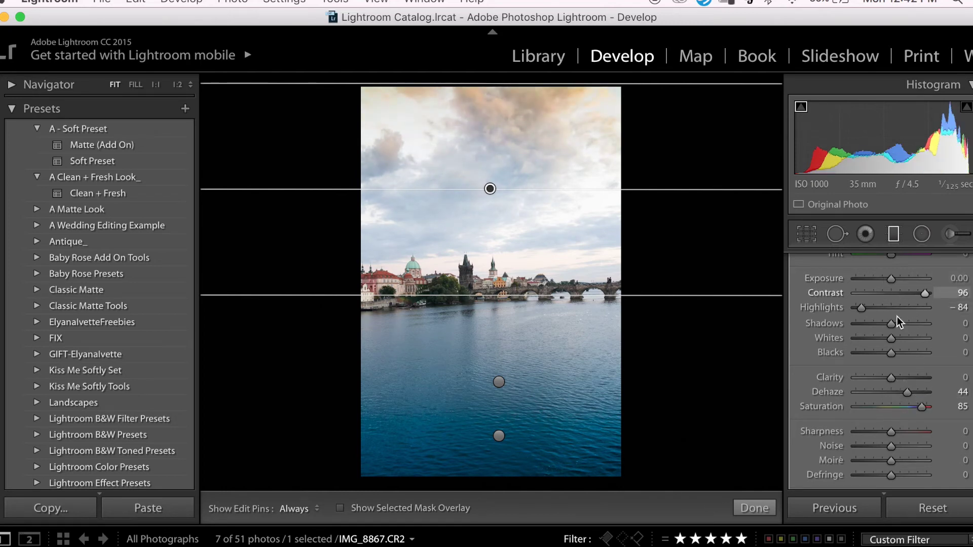
Refine the sky filter to Exposure 0.42 and Dehaze 49, and close the Graduated Filter tool
left_click_drag(893, 278, 896, 279)
left_click_drag(907, 392, 913, 391)
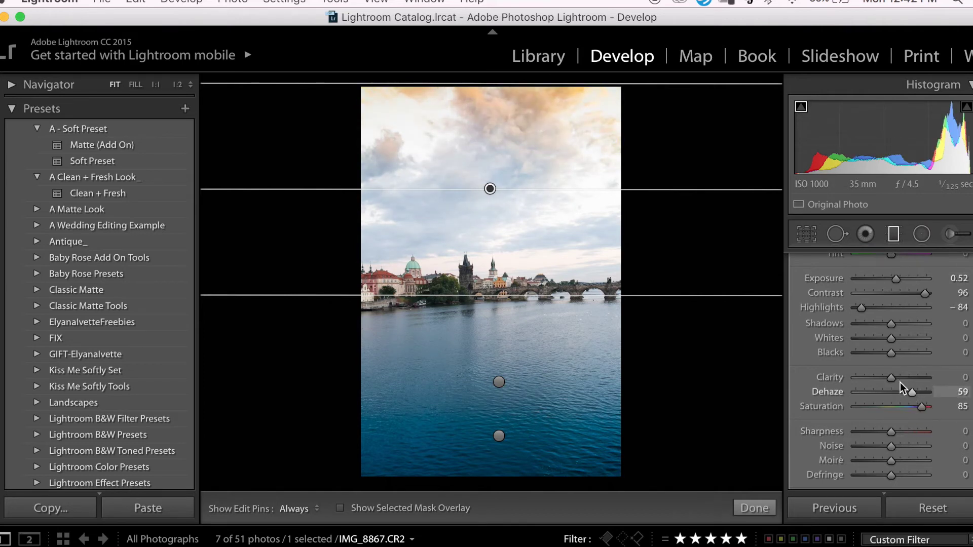
left_click(963, 391)
type("49")
key("Return")
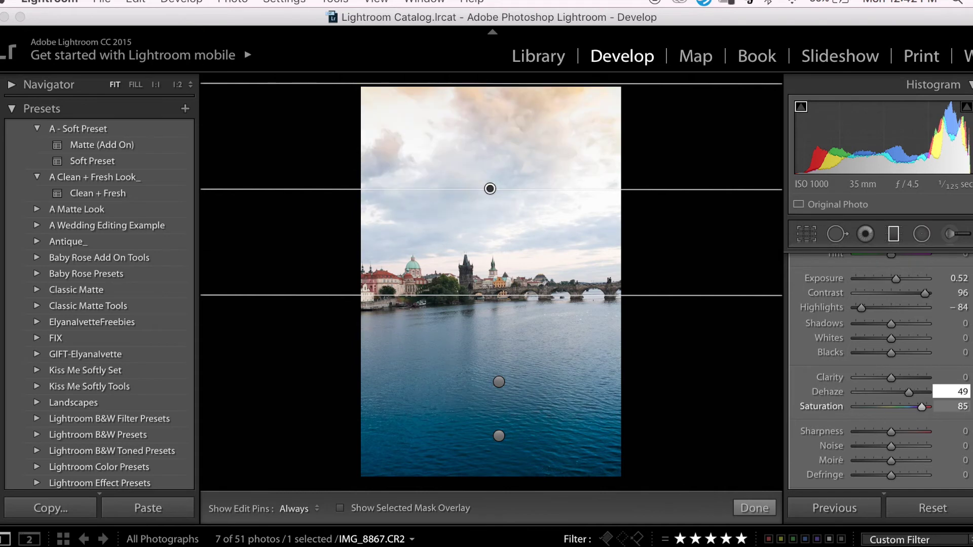
left_click(959, 282)
type("0.42")
key("Return")
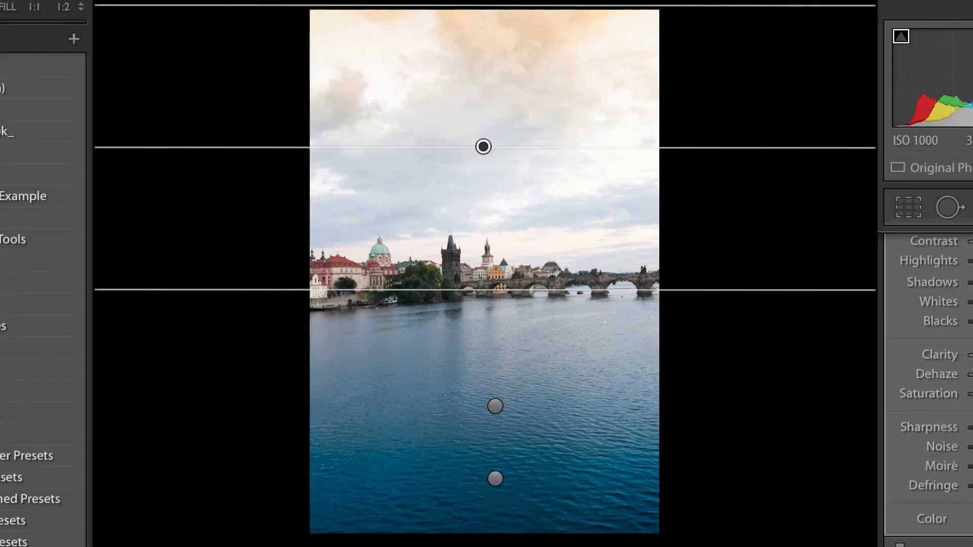
key("m")
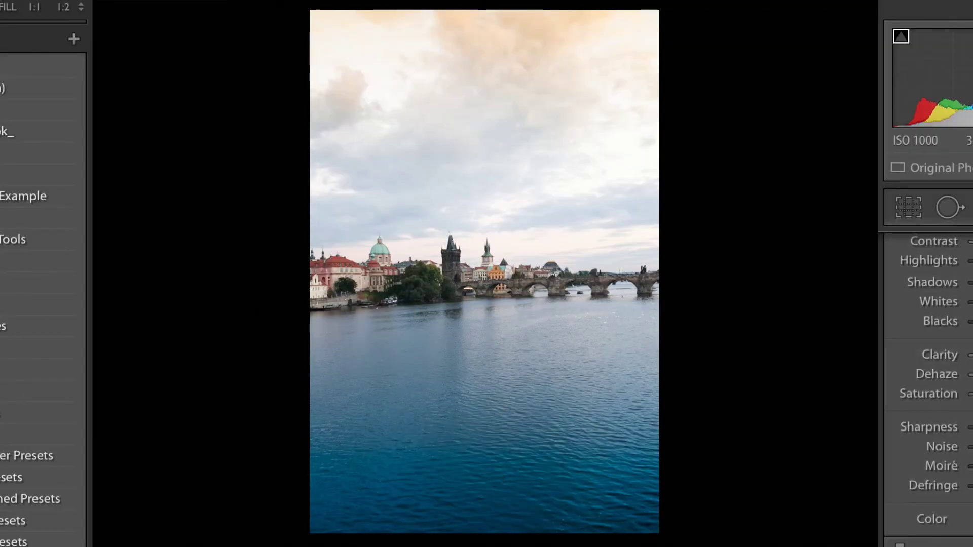
Set the river cityscape photo's overall Contrast to +24 and Exposure to +1.50
scroll(928, 390, "up", 2)
scroll(928, 389, "down", 1)
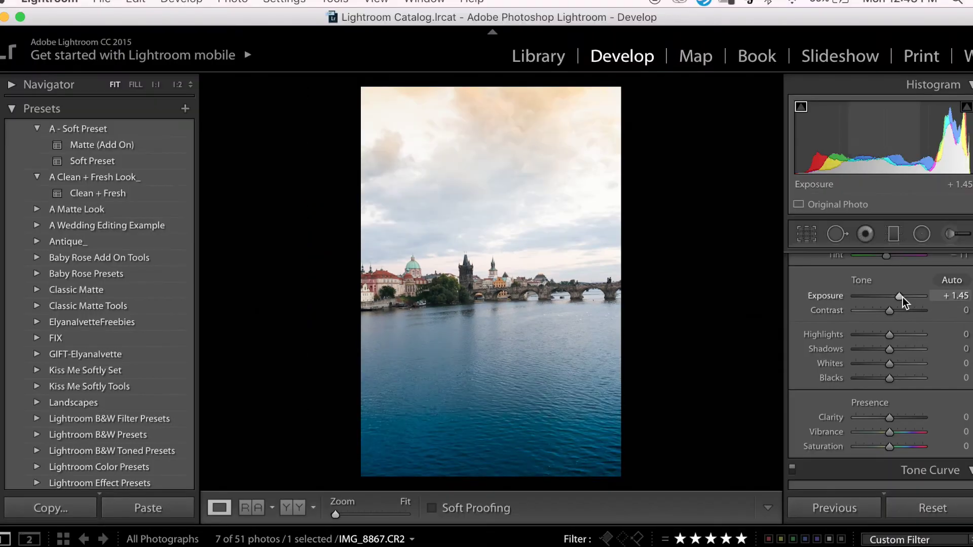
mouse_move(890, 311)
left_mouse_down()
mouse_move(912, 313)
mouse_move(898, 313)
mouse_move(901, 297)
left_mouse_up()
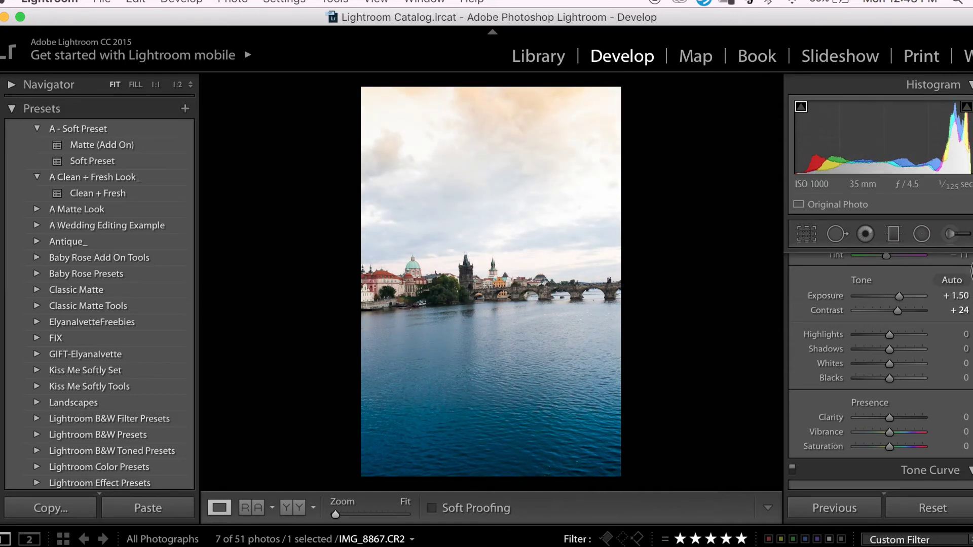
Warm the whole photo by setting the white balance Temp to 6,000
scroll(947, 304, "up", 2)
left_click(952, 302)
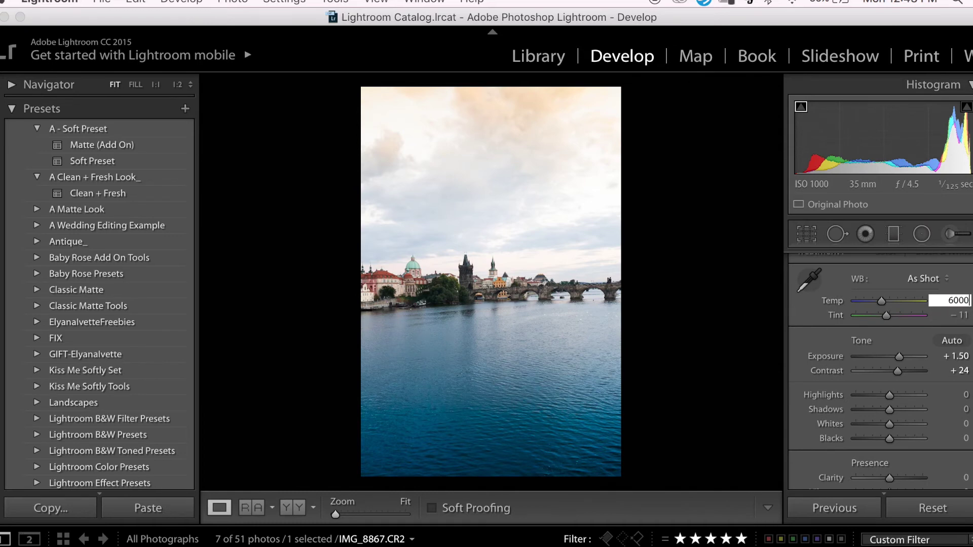
type("6000")
key("Return")
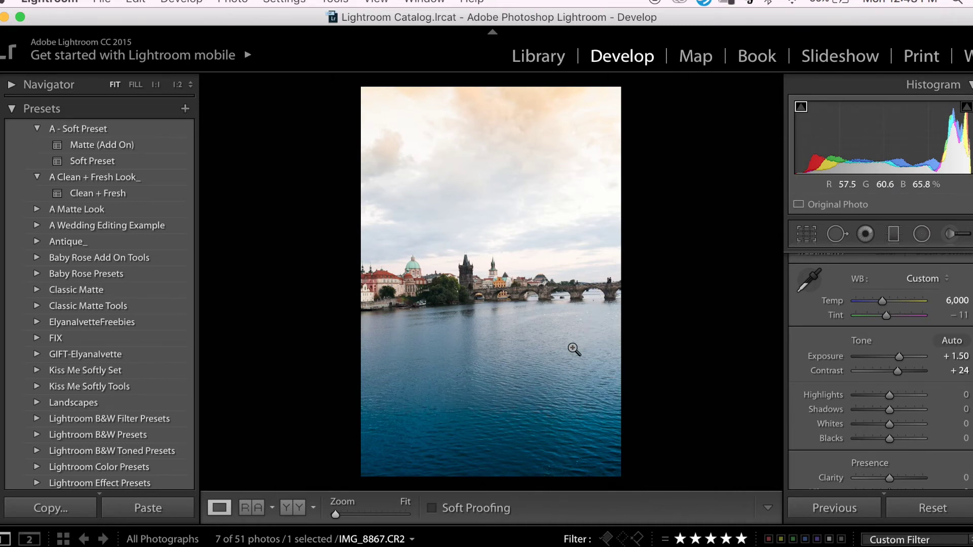
Add another Graduated Filter from the photo's bottom edge up to the rooftops and set its Temp to 49
left_click(890, 234)
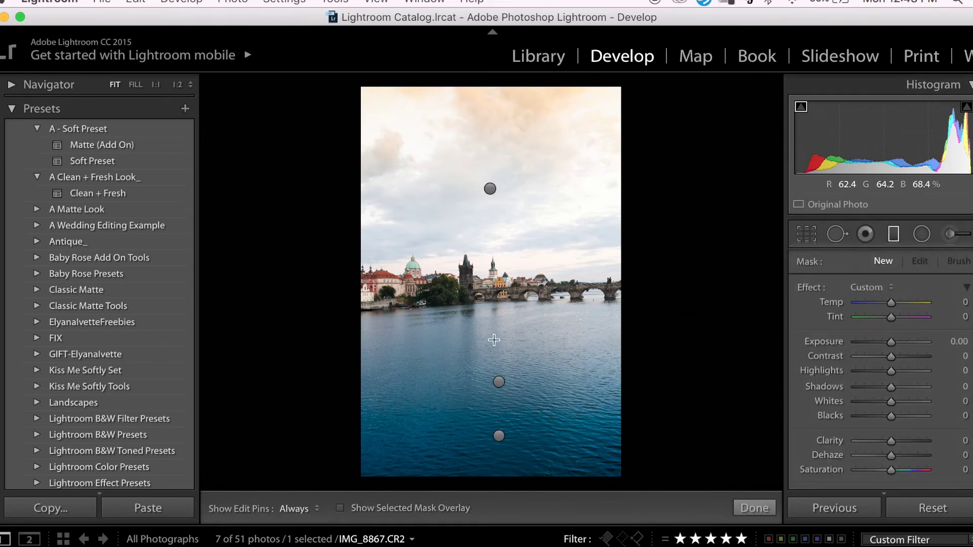
left_click_drag(509, 476, 508, 261)
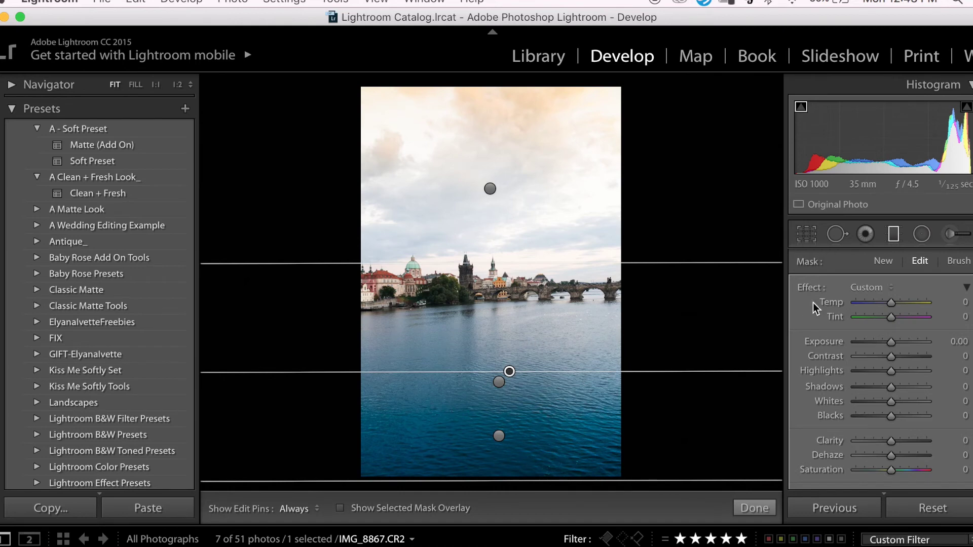
left_click_drag(893, 302, 909, 302)
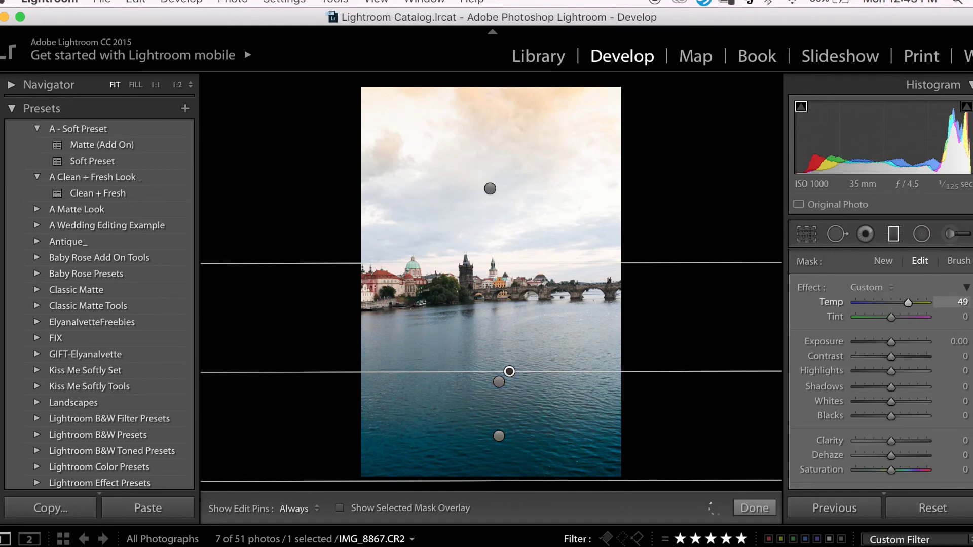
Tint the warm water filter yellow with hue 47 and saturation 58%, and extend its upper boundary slightly above the buildings
scroll(971, 277, "down", 5)
left_click(923, 364)
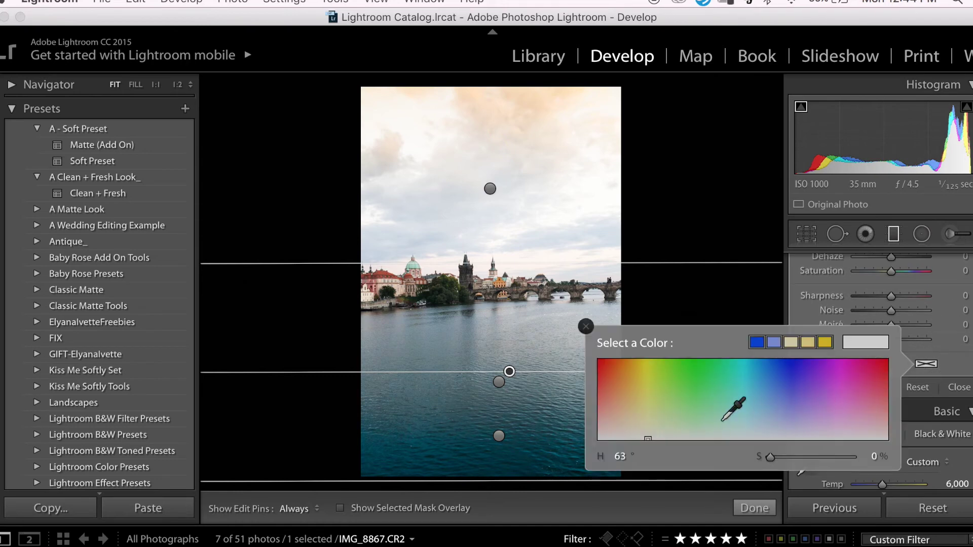
left_click(643, 395)
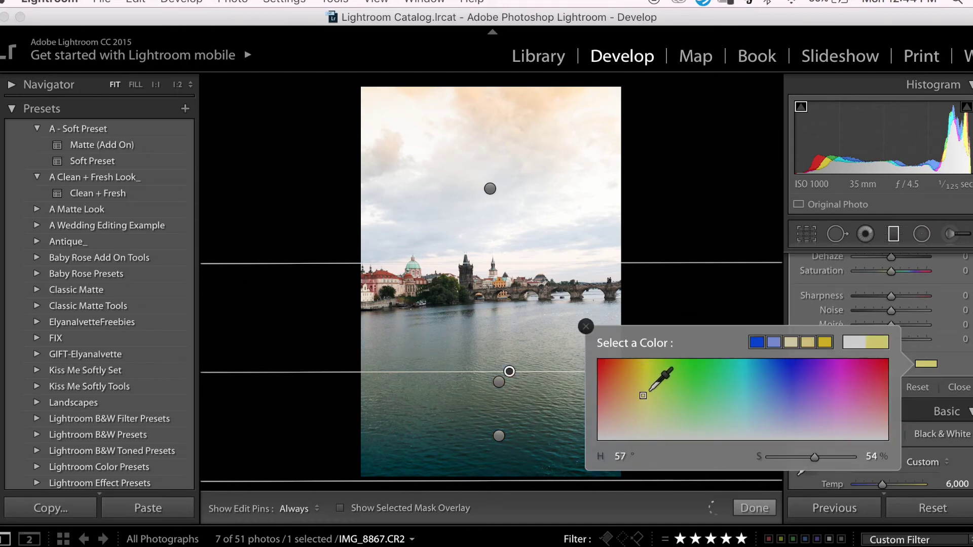
left_click(636, 393)
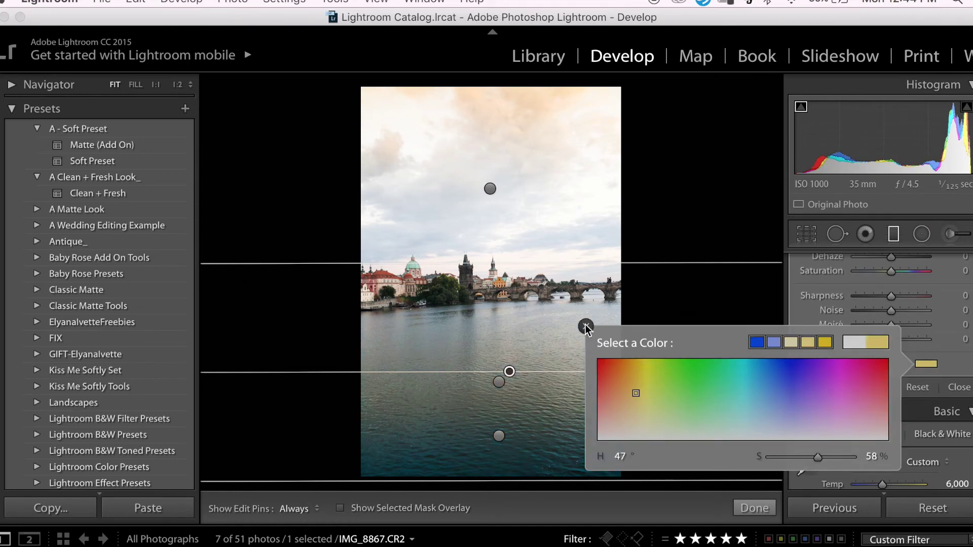
left_click(586, 329)
left_click_drag(554, 262, 559, 246)
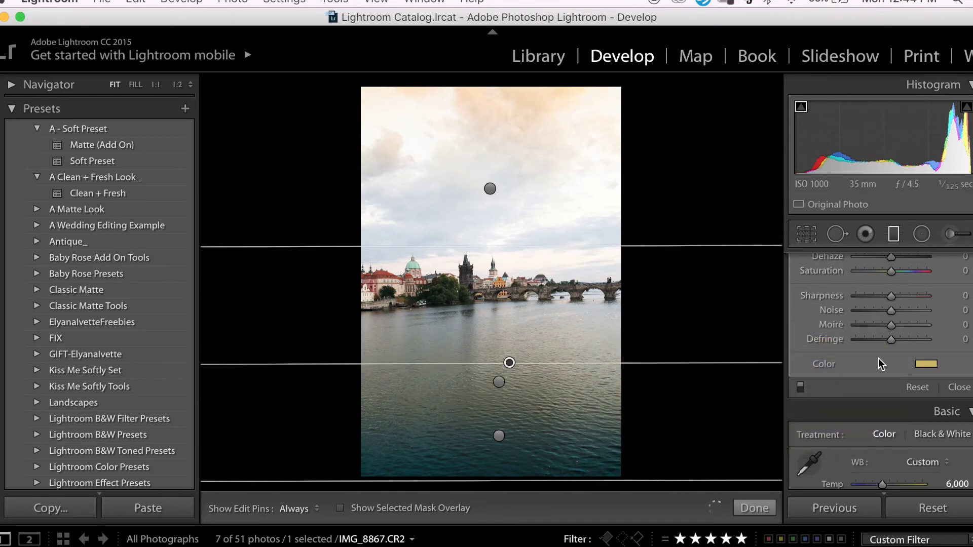
scroll(969, 273, "up", 5)
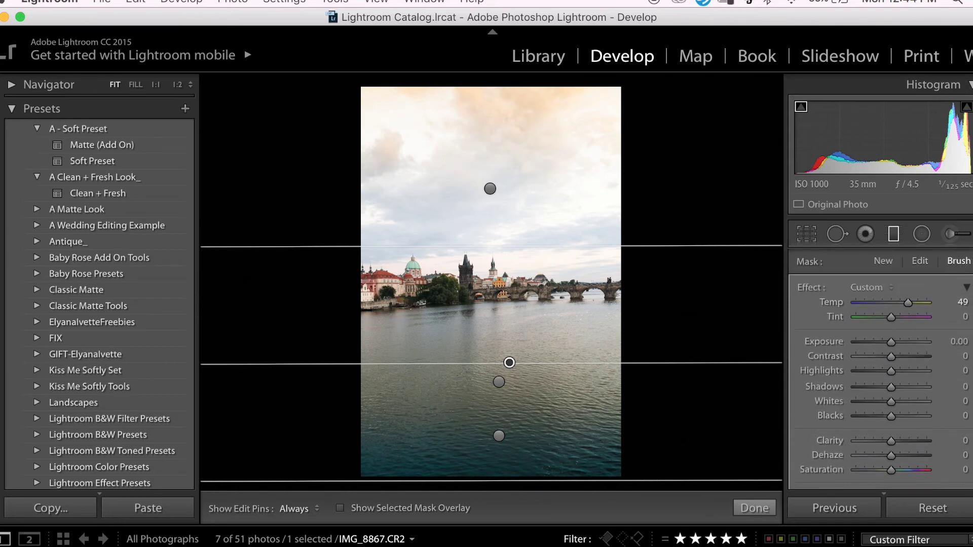
Erase the warm Graduated Filter from the lower water, using an Erase brush of size 22.9, feather 35 and flow 31 to soften the transition
left_click(969, 261)
scroll(915, 328, "down", 3)
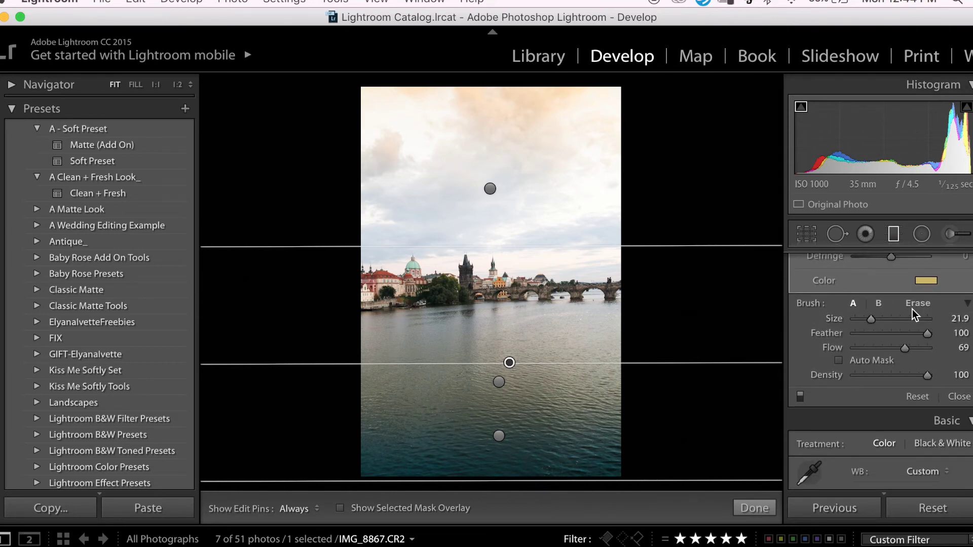
double_click(876, 348)
left_click_drag(869, 319, 873, 320)
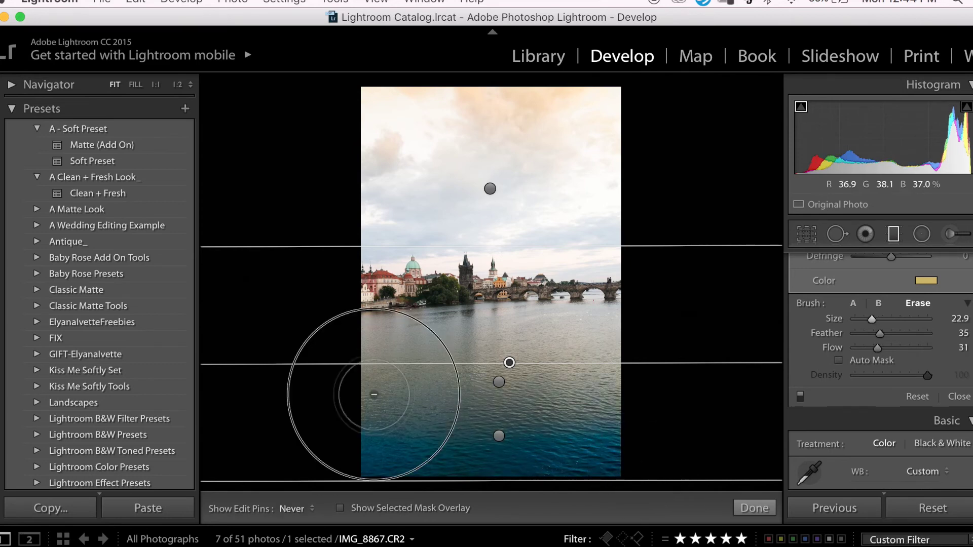
mouse_move(374, 394)
left_mouse_down()
mouse_move(531, 378)
mouse_move(598, 359)
mouse_move(527, 413)
mouse_move(605, 417)
left_mouse_up()
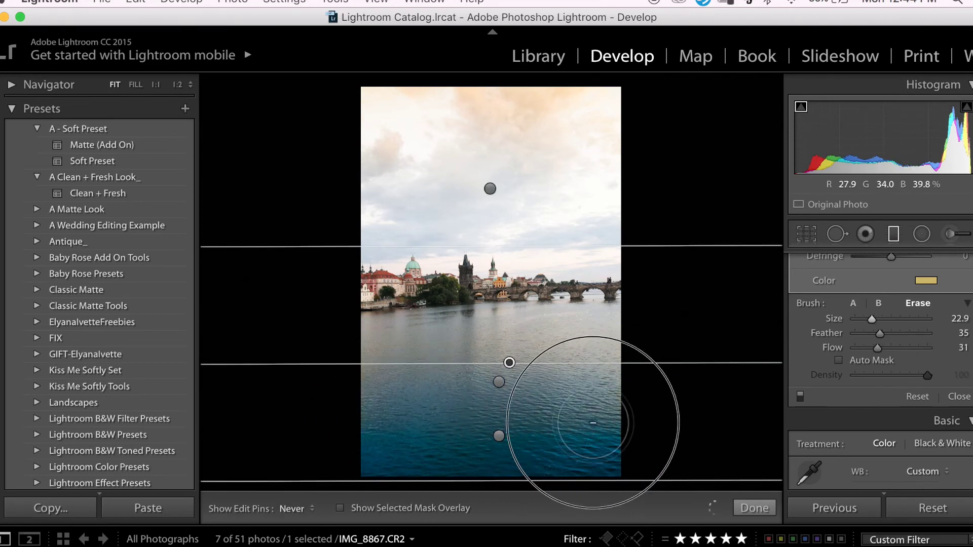
mouse_move(371, 375)
left_mouse_down()
mouse_move(589, 369)
mouse_move(599, 405)
mouse_move(488, 379)
mouse_move(413, 375)
mouse_move(571, 351)
mouse_move(516, 357)
left_mouse_up()
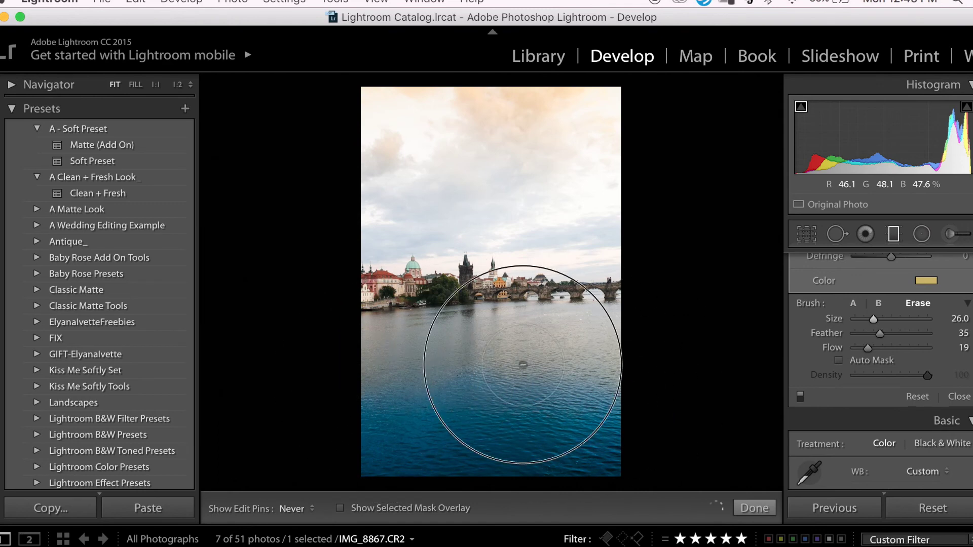
left_click(953, 395)
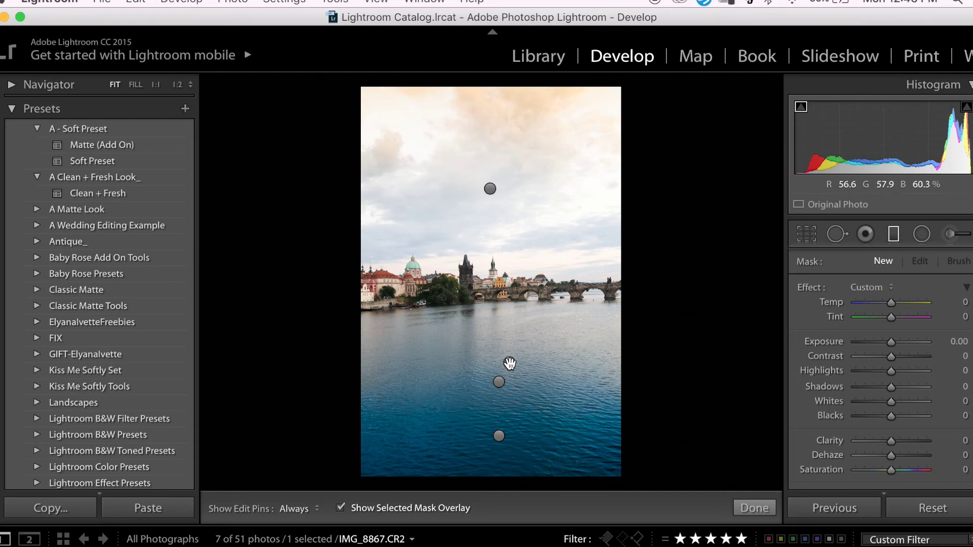
Set the warm water filter's Temp to 46 and Exposure to 0.44, and paint its transition across the mid-water with brush size 19.0, flow 17
left_click(510, 364)
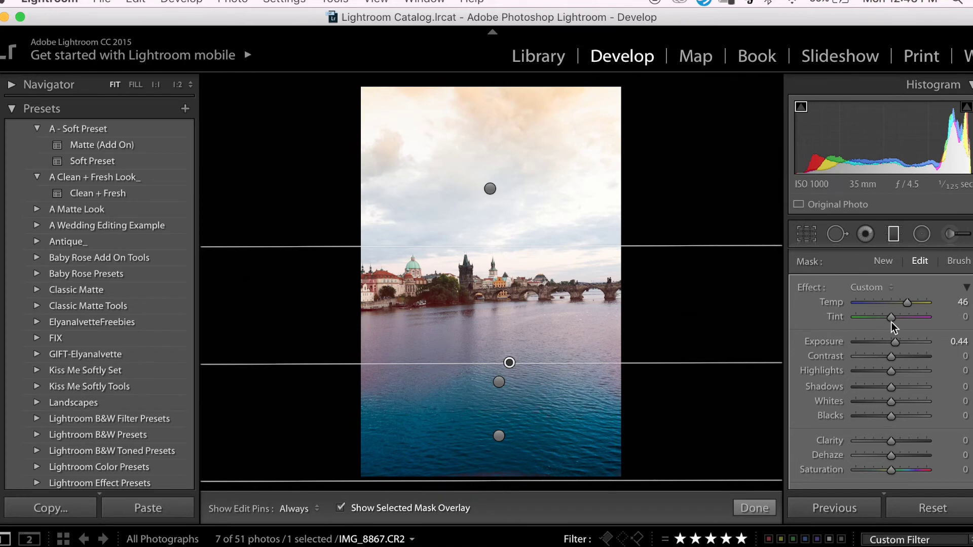
left_click(959, 260)
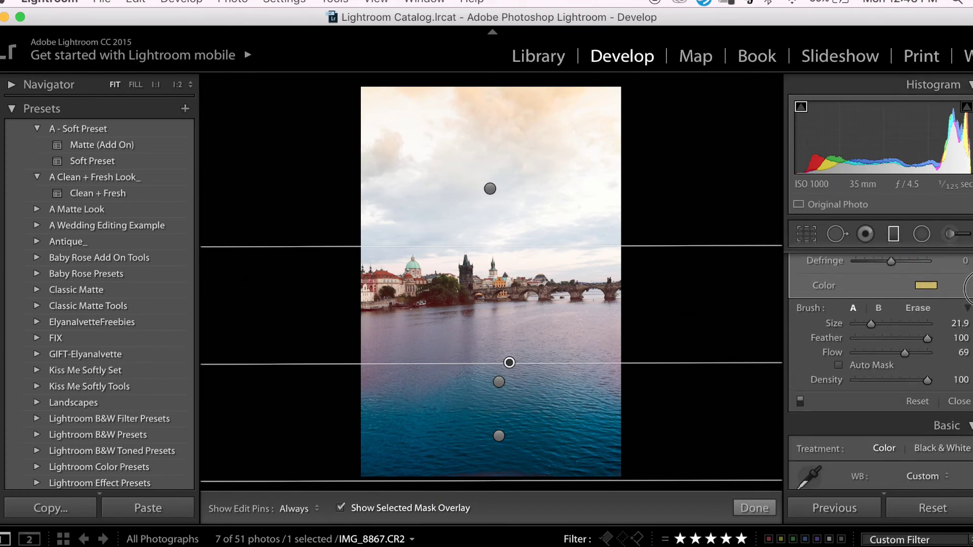
left_click_drag(878, 319, 869, 319)
left_click_drag(905, 348, 880, 348)
key("h")
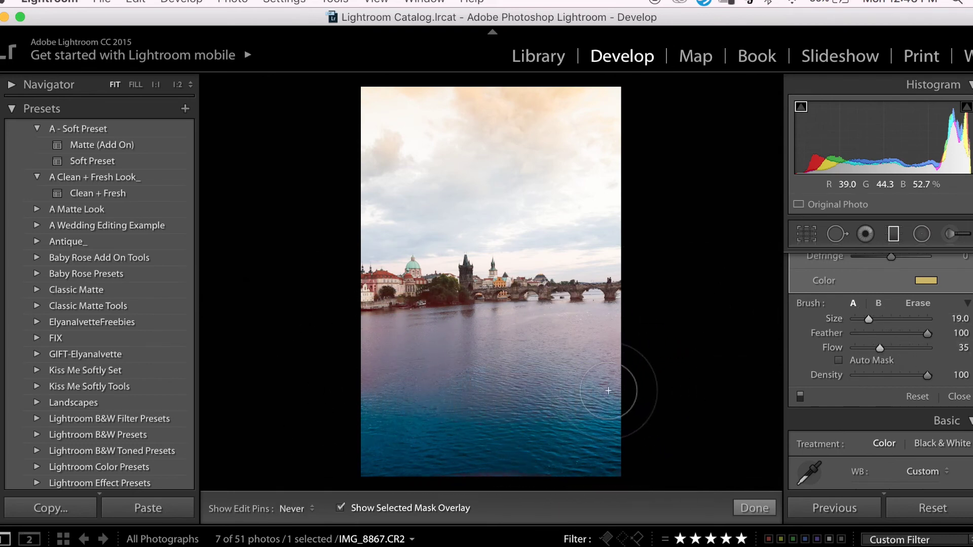
key("h")
left_click_drag(880, 348, 866, 351)
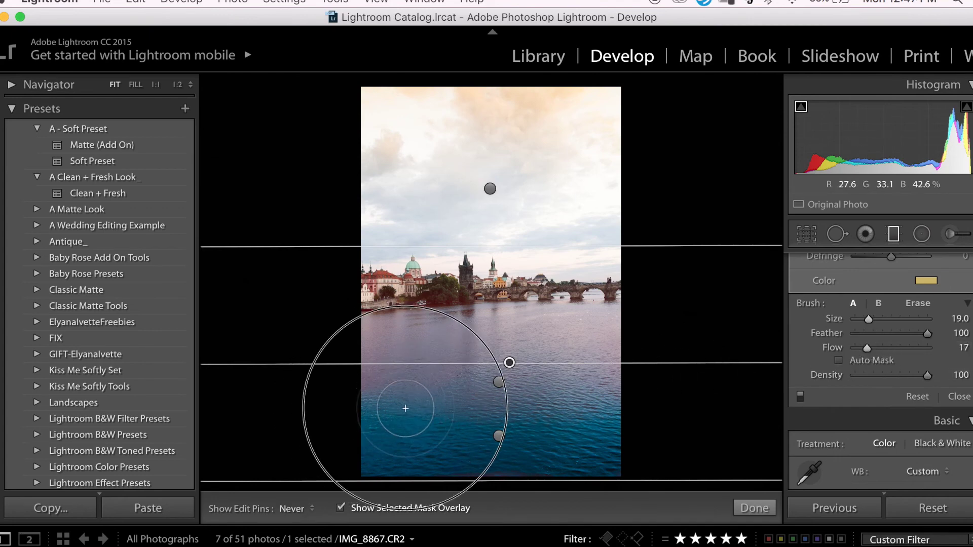
key("h")
key("h")
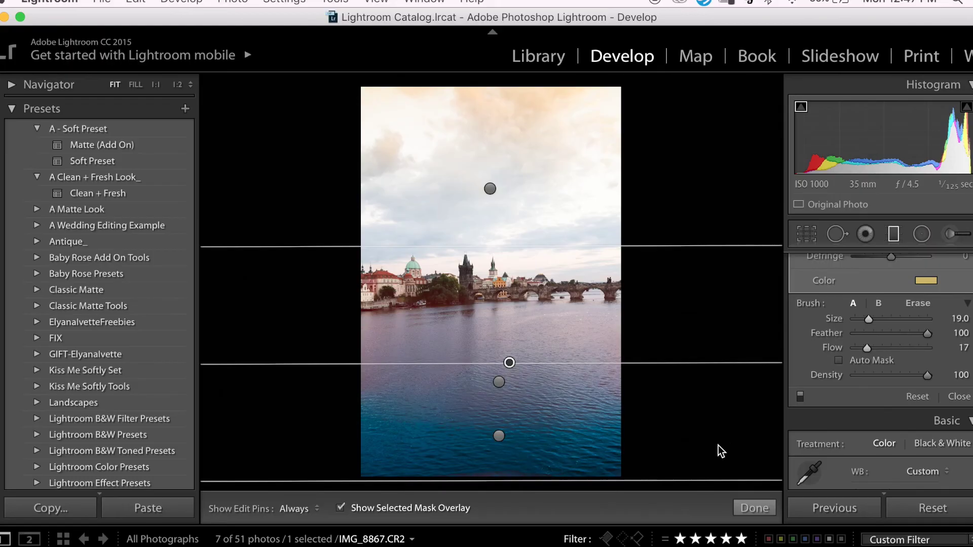
Check the water filter without its mask overlay, restore the overlay option, and finish editing the Graduated Filters
left_click(340, 508)
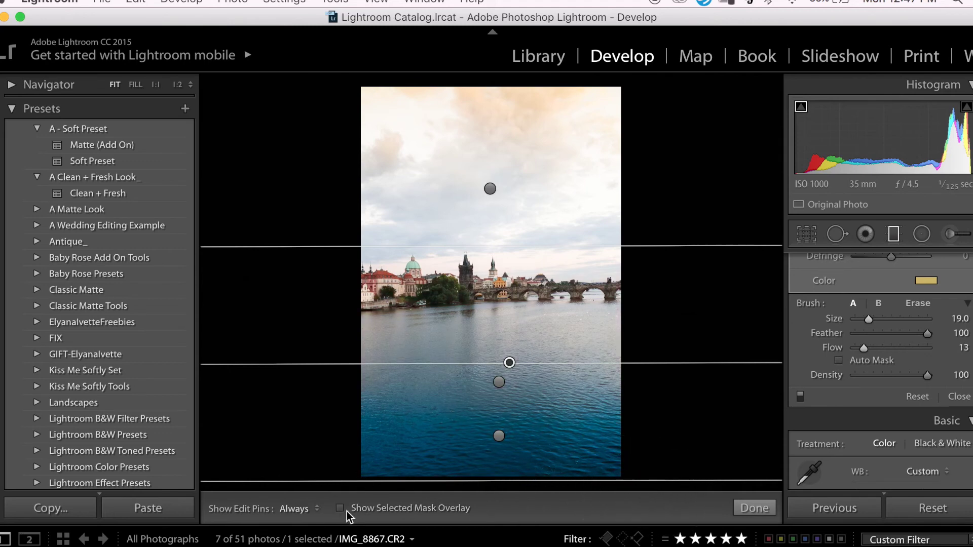
left_click(343, 508)
key("h")
left_click(754, 507)
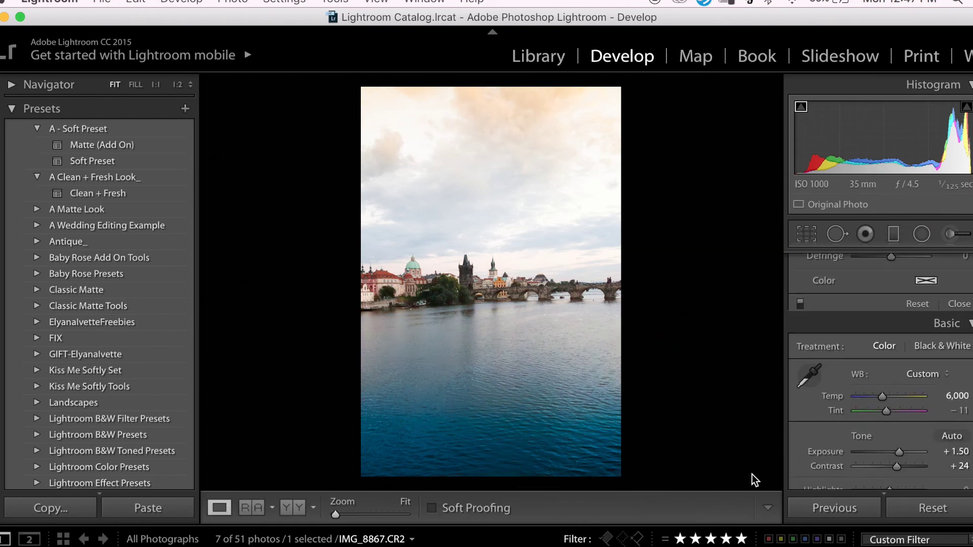
Set the river cityscape photo's overall Saturation to -5
scroll(811, 342, "down", 5)
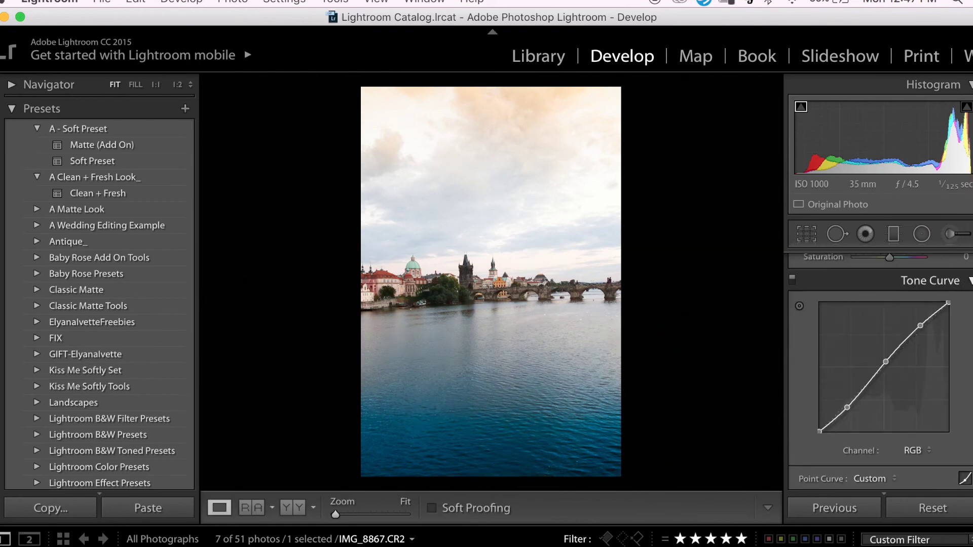
left_click(963, 257)
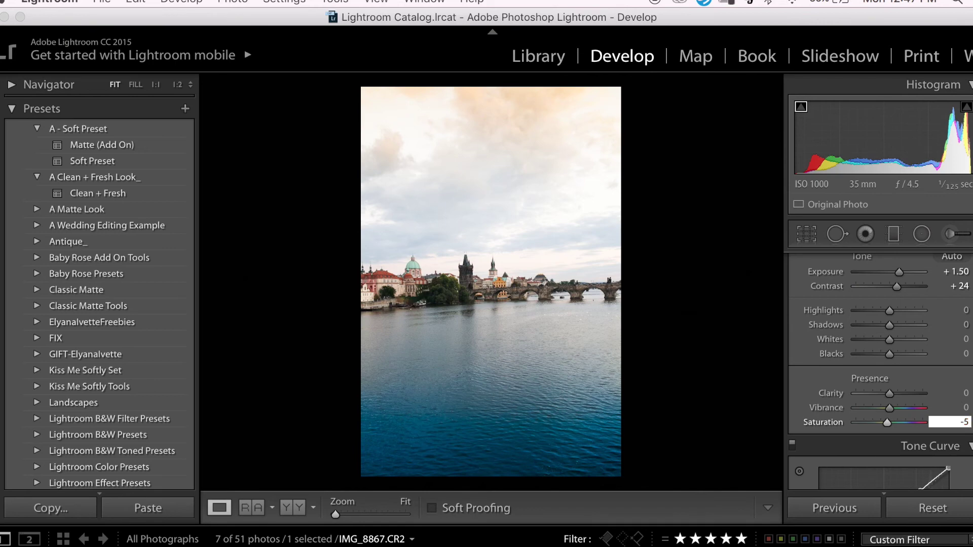
key("Return")
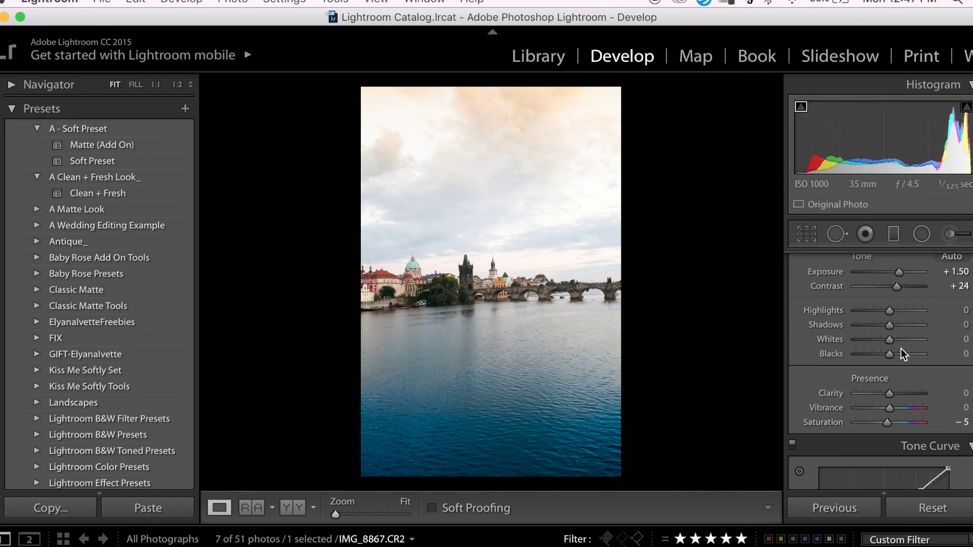
Set the cityscape's Highlights to +48, Shadows to +6, Whites to +27 and Contrast to +43, and compare the edit with the original
scroll(898, 338, "up", 1)
left_click_drag(898, 343, 898, 372)
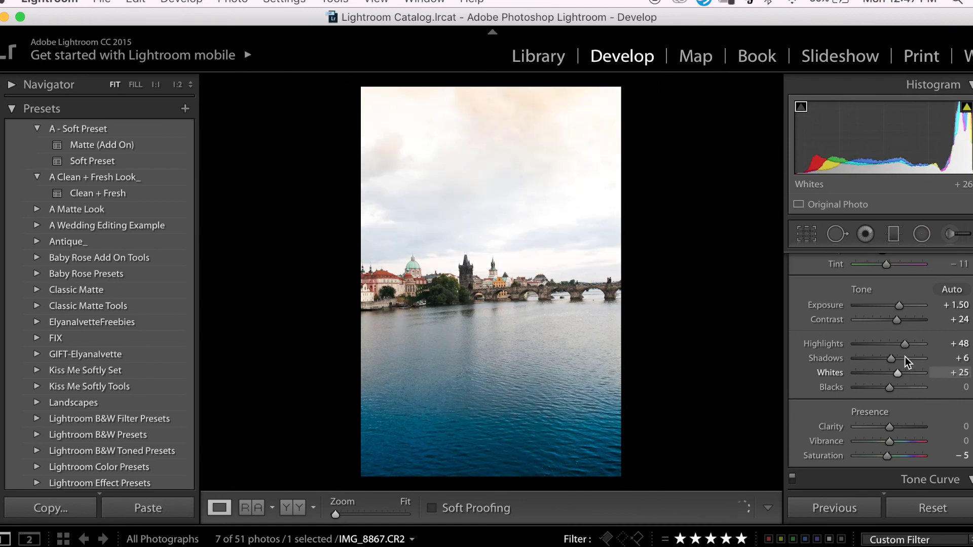
left_click_drag(898, 319, 904, 319)
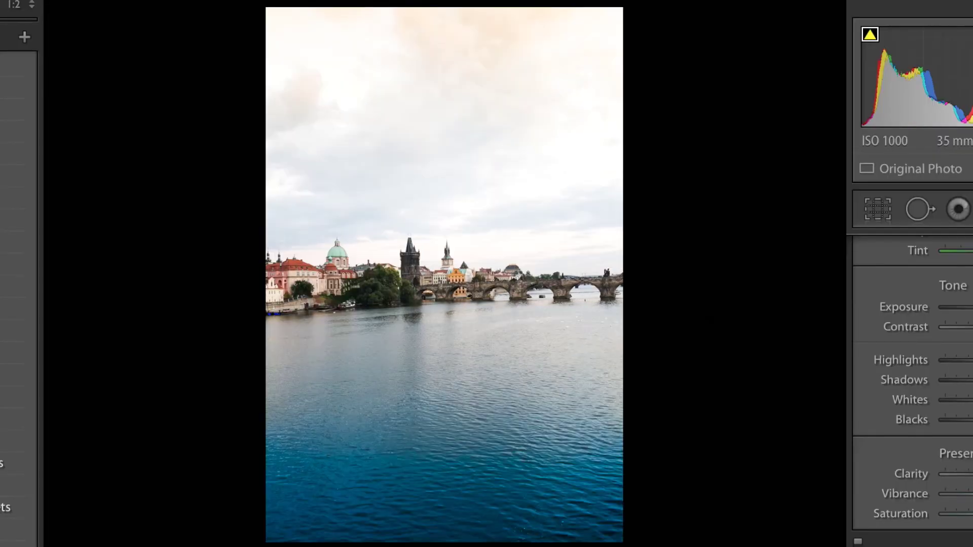
key("backslash")
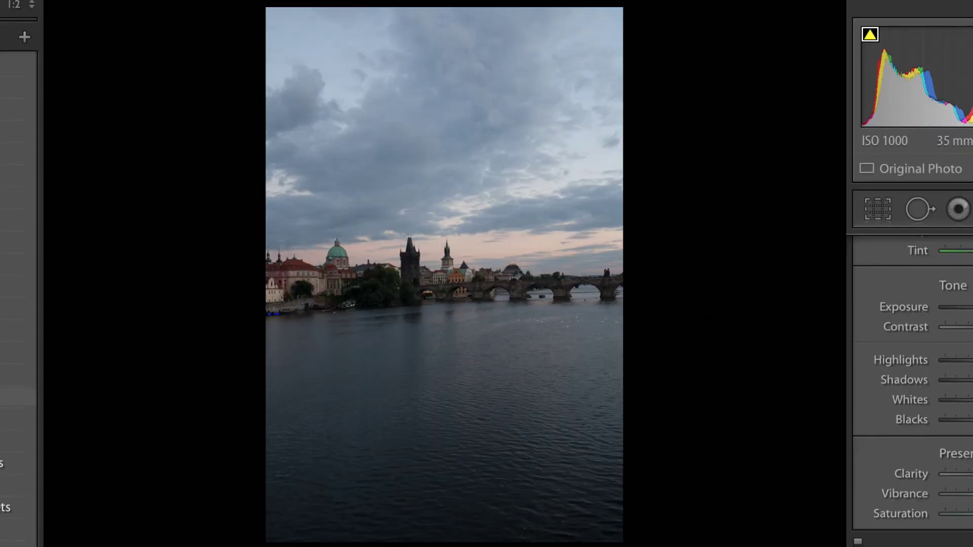
key("ctrl+z")
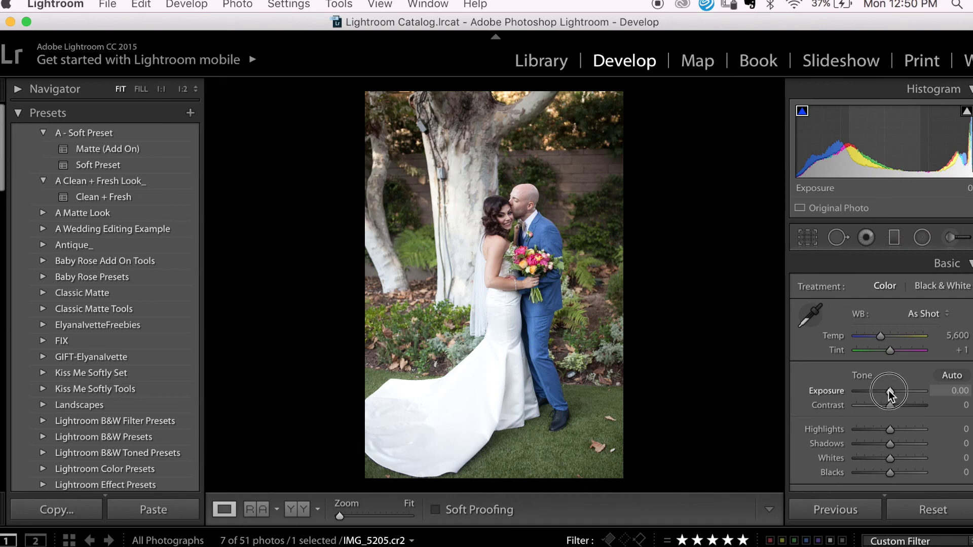
Brighten the wedding couple photo with overall Exposure +0.25 and Shadows +7
left_click_drag(889, 390, 891, 391)
left_click_drag(890, 443, 895, 444)
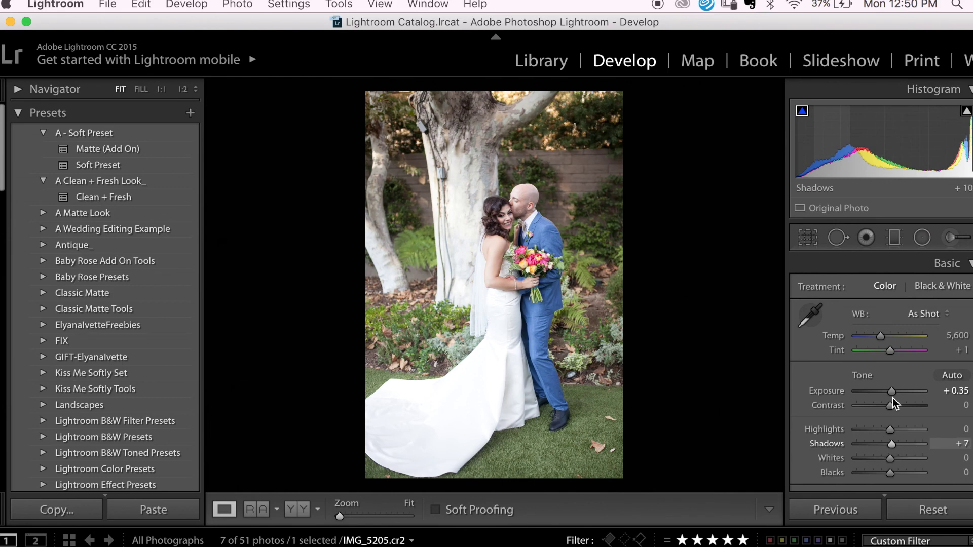
Add a diagonal Graduated Filter from the wedding photo's upper-left corner down to the couple, and hide its mask overlay
left_click(895, 237)
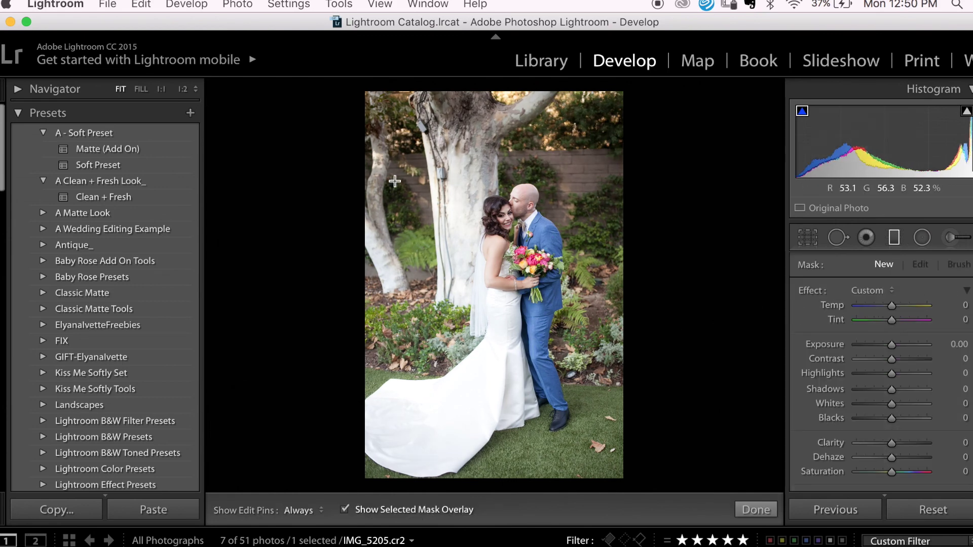
left_click_drag(366, 91, 507, 267)
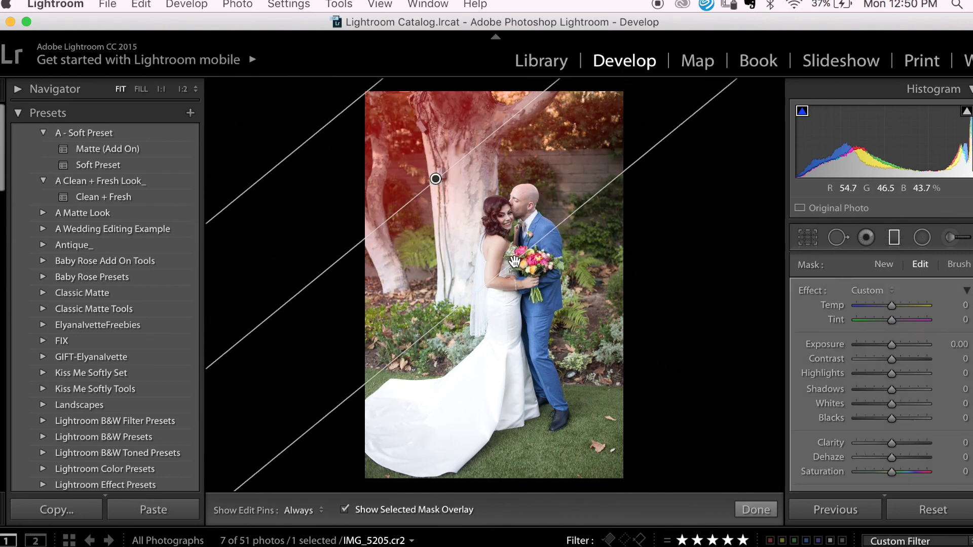
left_click(367, 513)
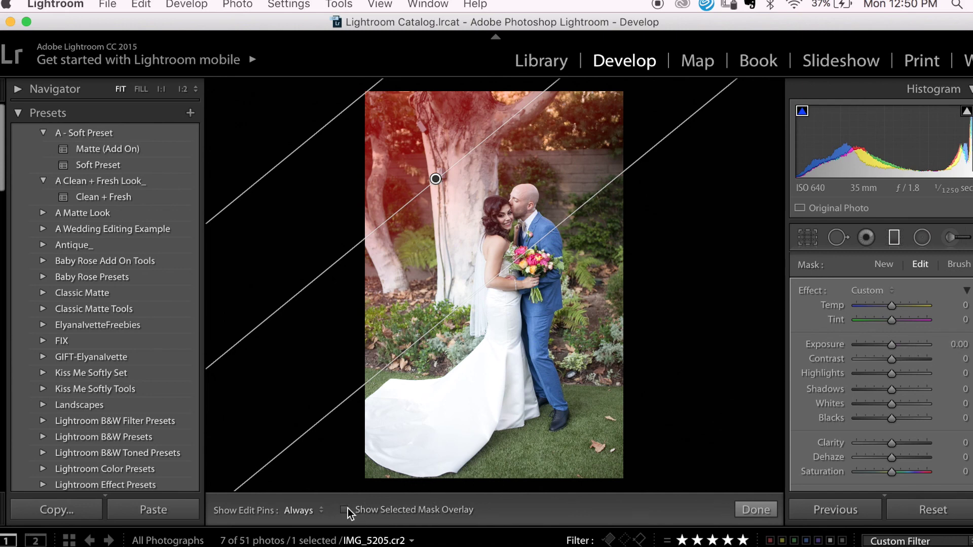
Brighten the diagonal filter by raising its Exposure and Shadows, and extend its lower boundary farther past the couple
left_click_drag(891, 348, 905, 345)
left_click_drag(522, 256, 555, 297)
mouse_move(905, 345)
left_mouse_down()
mouse_move(923, 346)
mouse_move(906, 345)
left_mouse_up()
mouse_move(893, 389)
left_mouse_down()
mouse_move(914, 387)
mouse_move(902, 388)
left_mouse_up()
mouse_move(896, 306)
left_mouse_down()
mouse_move(917, 312)
mouse_move(896, 311)
left_mouse_up()
mouse_move(905, 345)
left_mouse_down()
mouse_move(914, 347)
mouse_move(905, 346)
left_mouse_up()
left_click(756, 510)
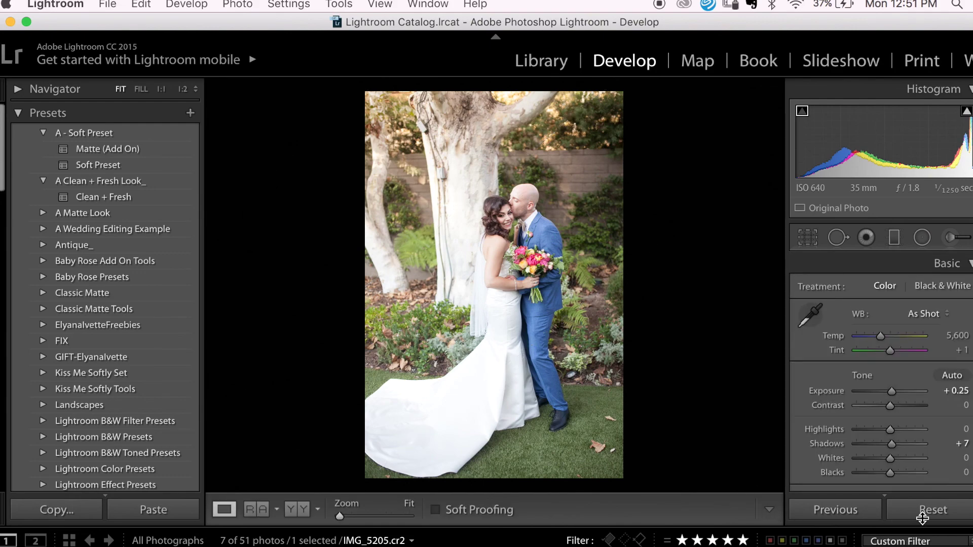
Compare the edited wedding photo with its original version
key("backslash")
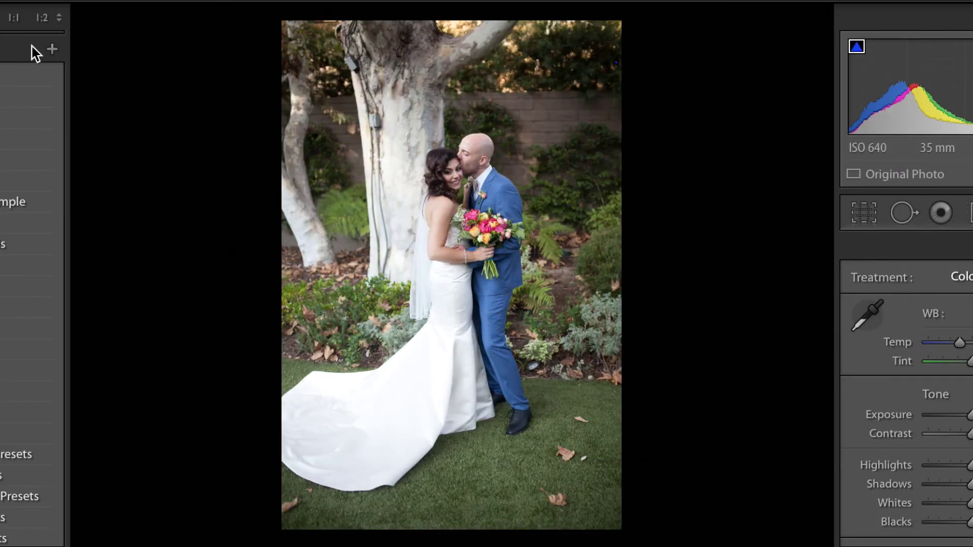
key("Right")
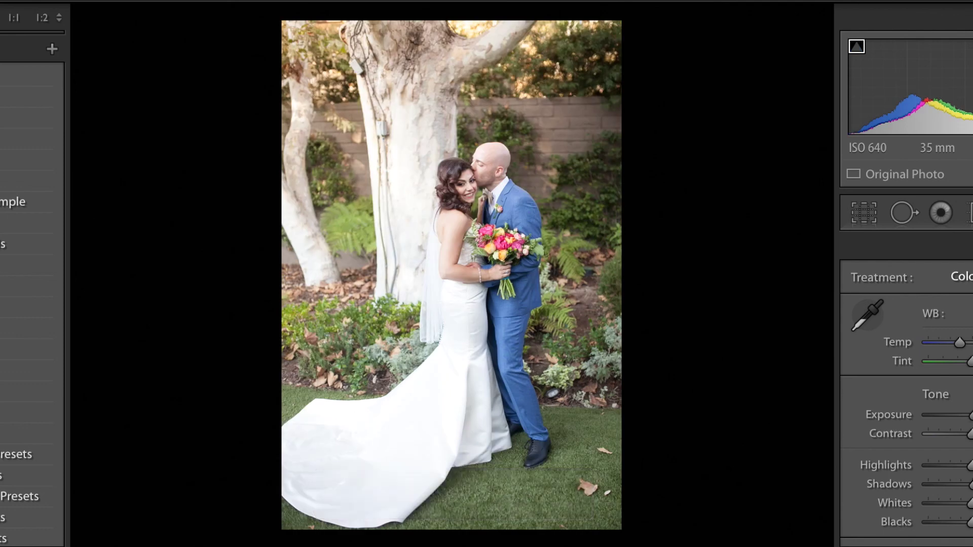